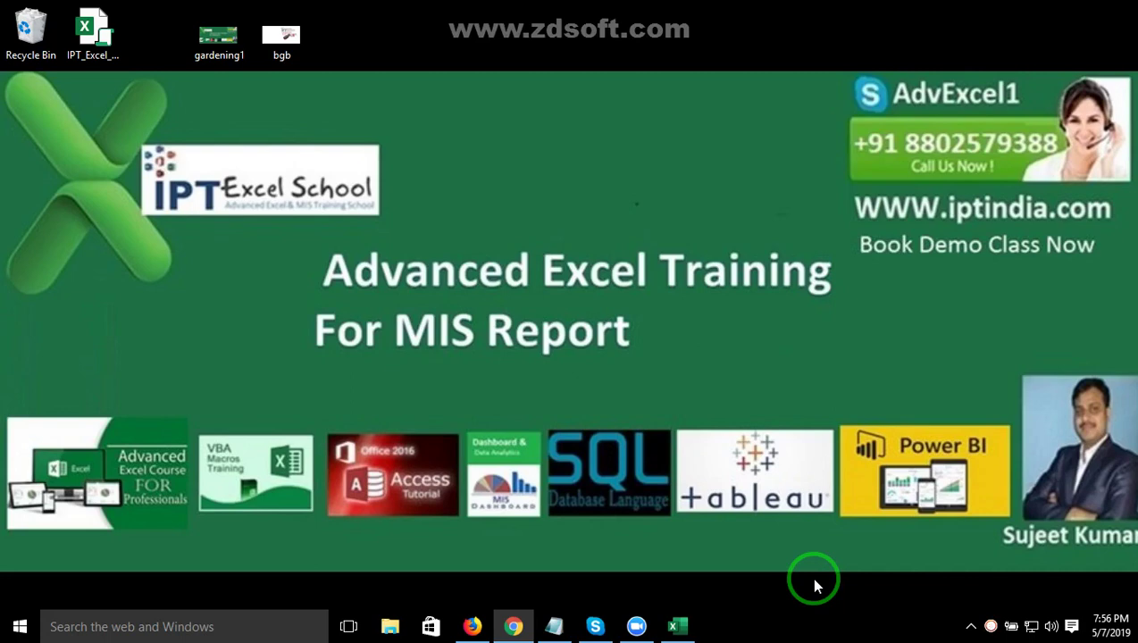
Restore the Book1 workbook, review the Data1 and Data2 sheets, and start editing Report cell B2
click(677, 625)
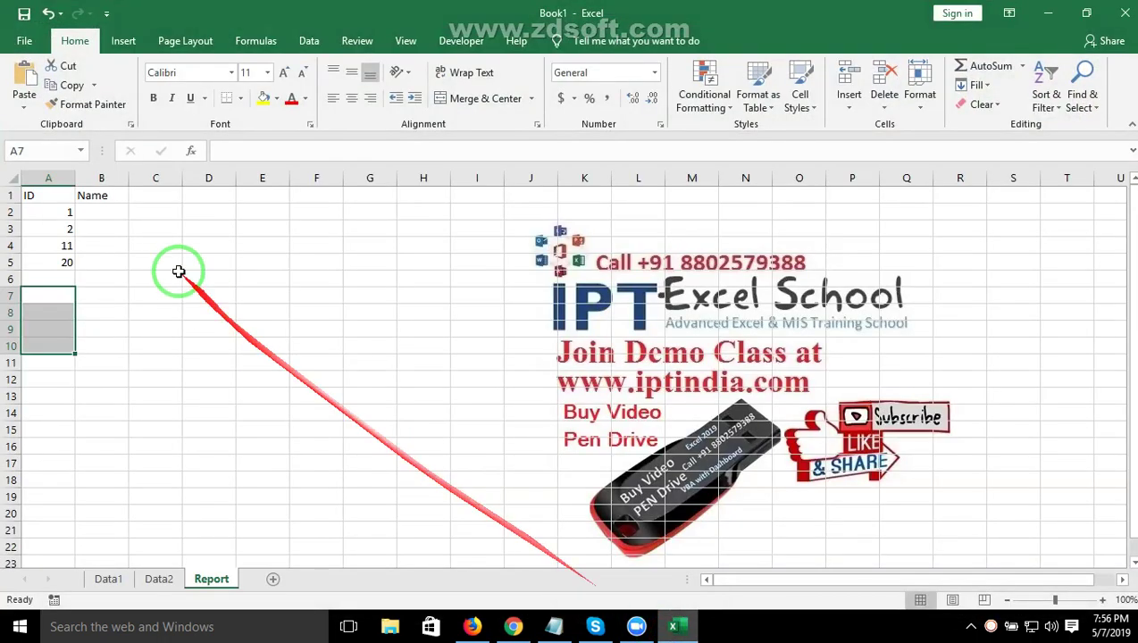
click(99, 211)
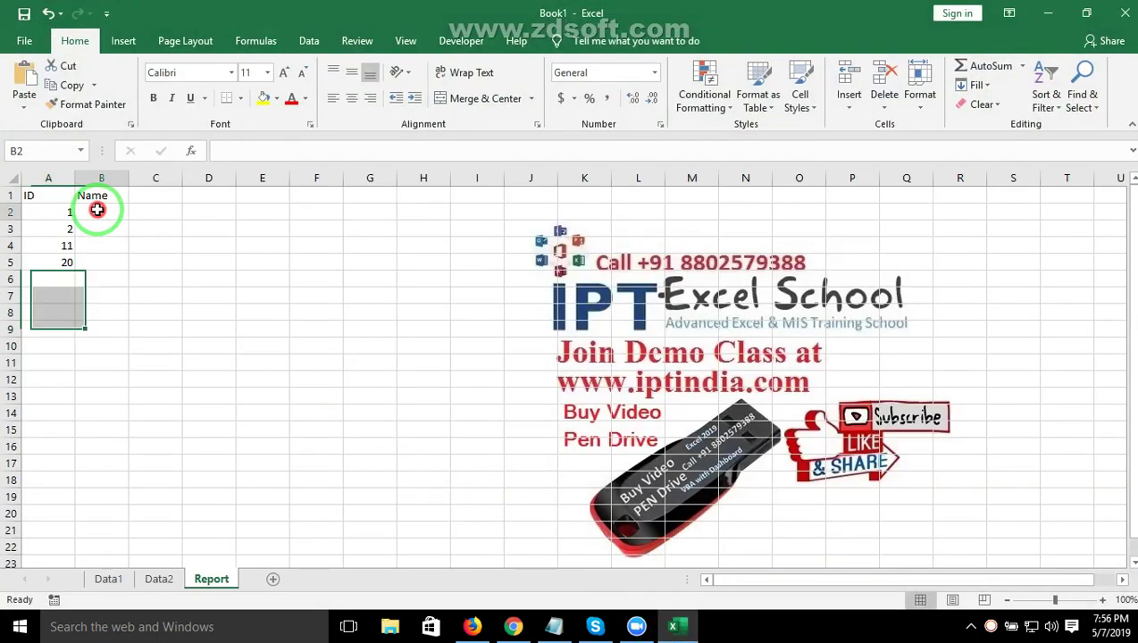
click(123, 581)
click(161, 579)
click(213, 581)
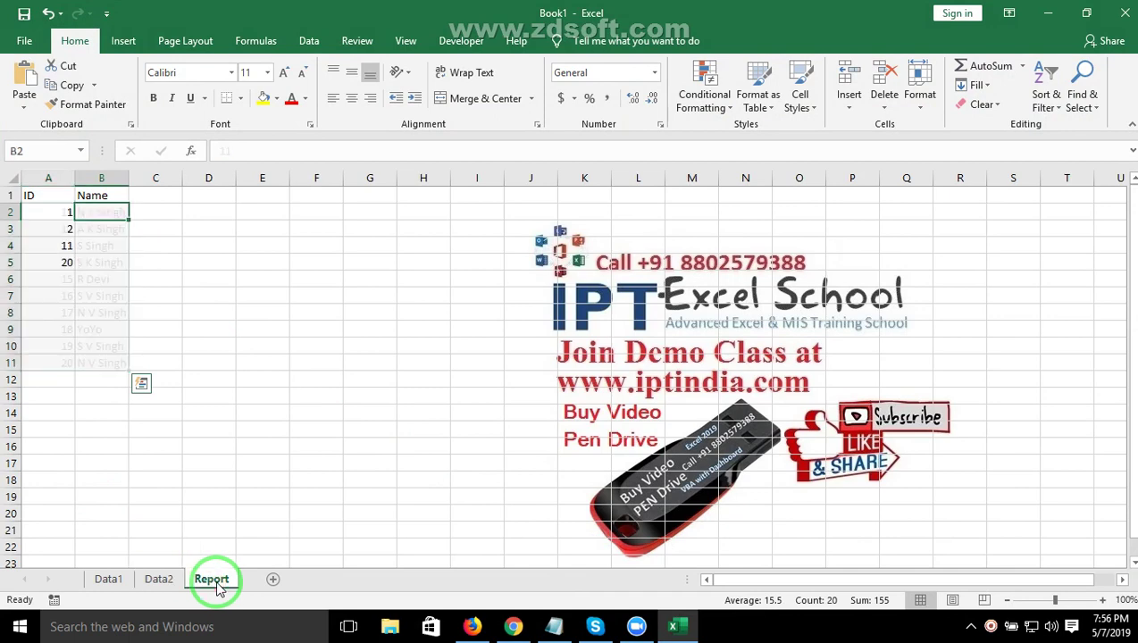
double_click(94, 214)
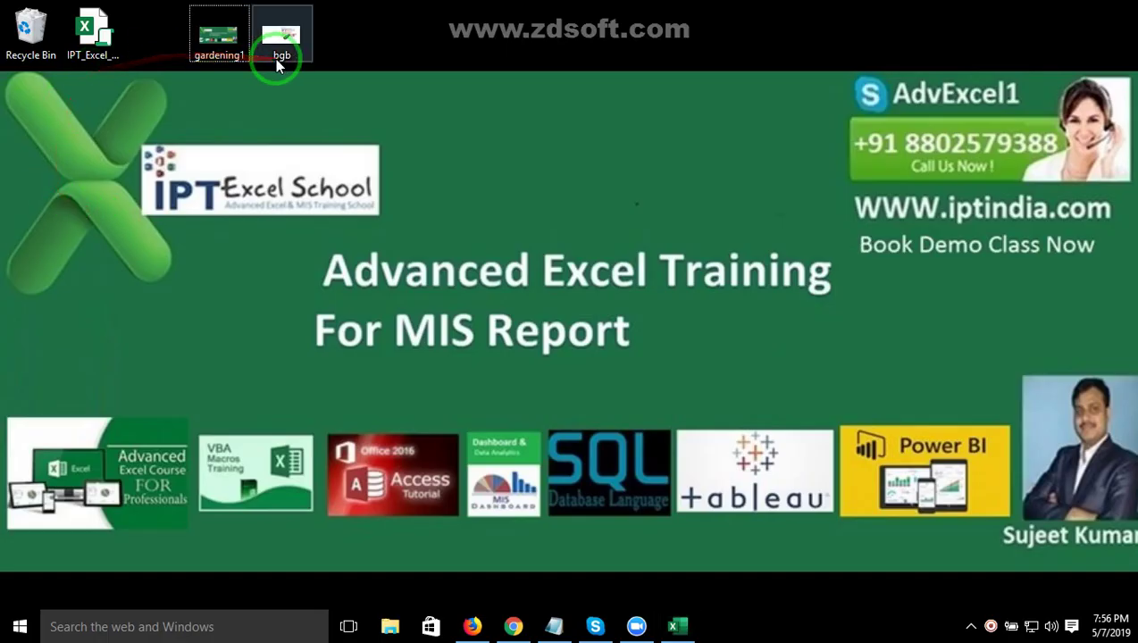
Refresh the desktop and bring Chrome's New Tab page to the front
right_click(305, 109)
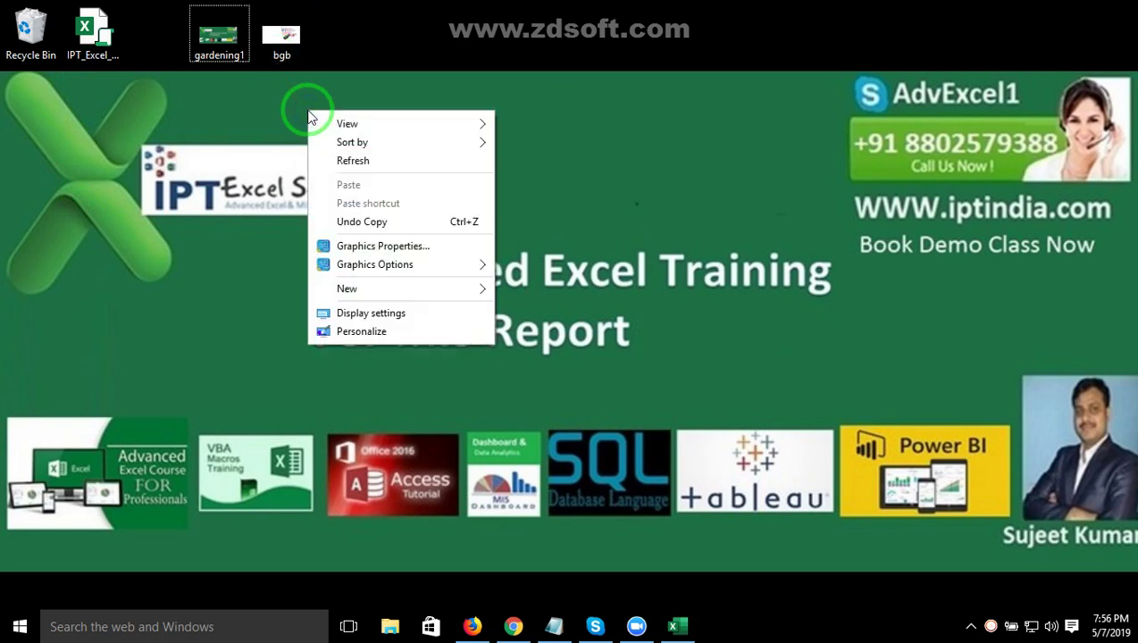
click(355, 159)
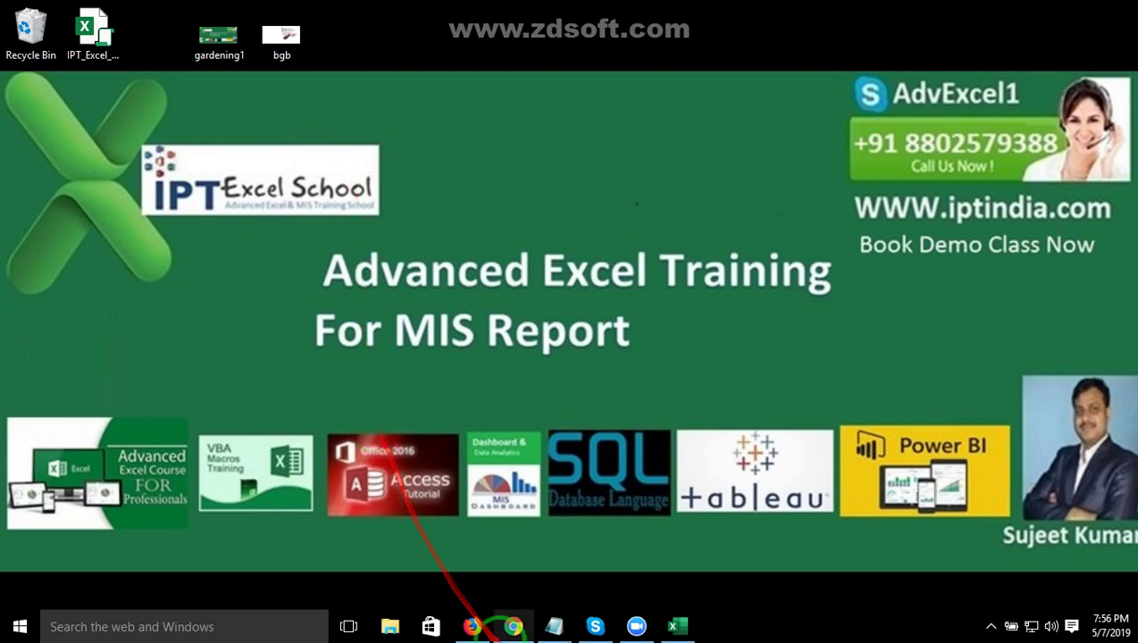
mouse_move(474, 630)
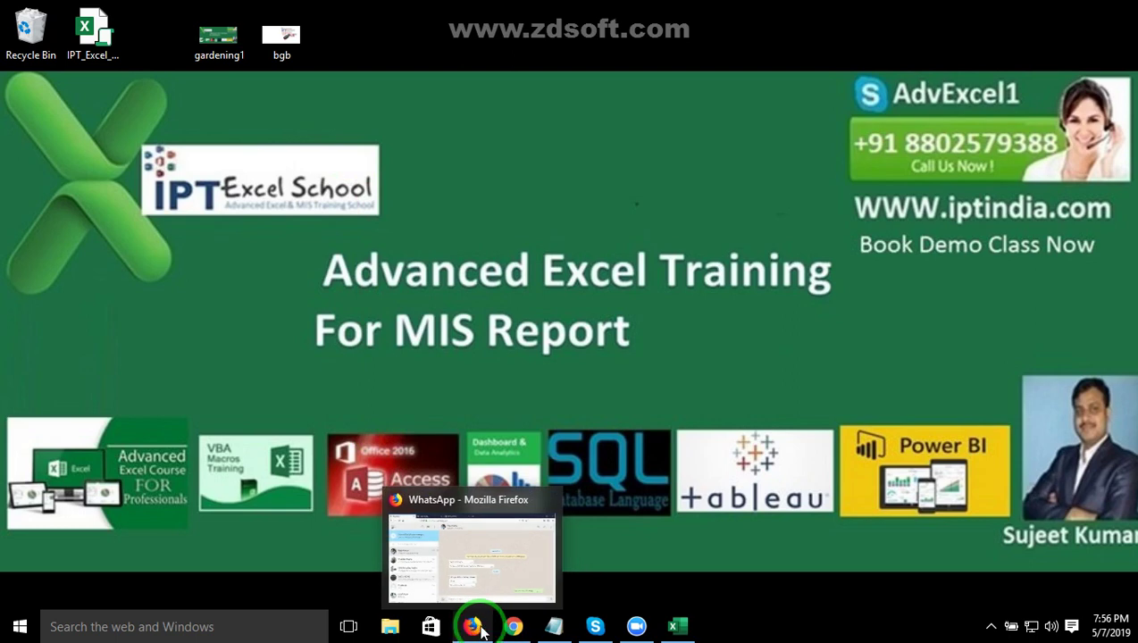
click(513, 630)
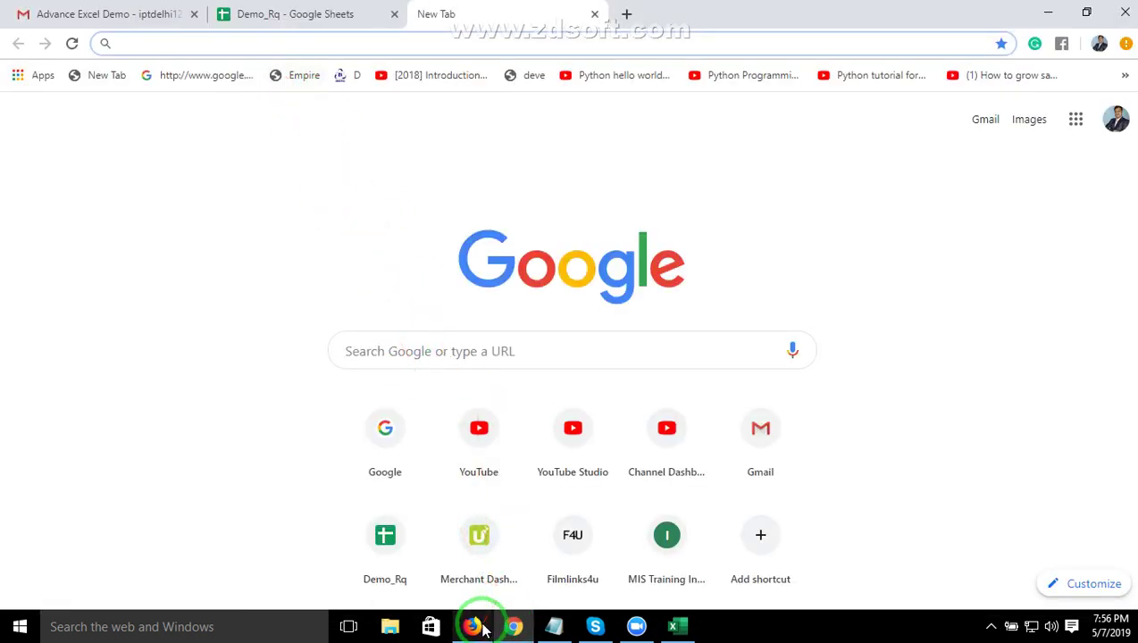
Open the YouTube website from the browser's address bar
click(474, 627)
click(474, 627)
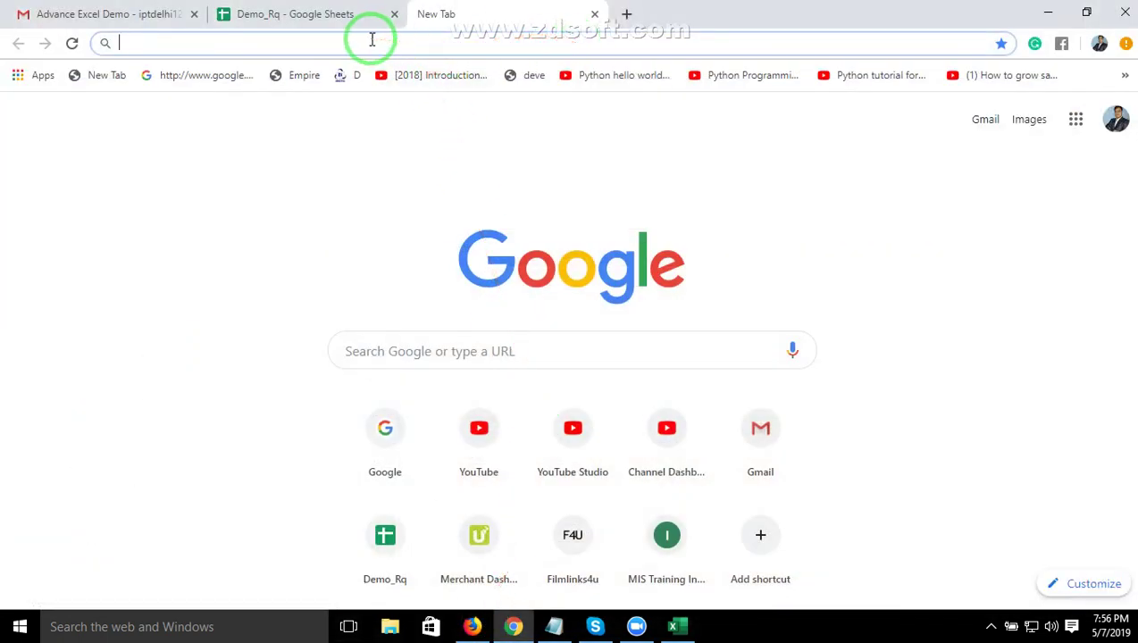
text(you)
key(Return)
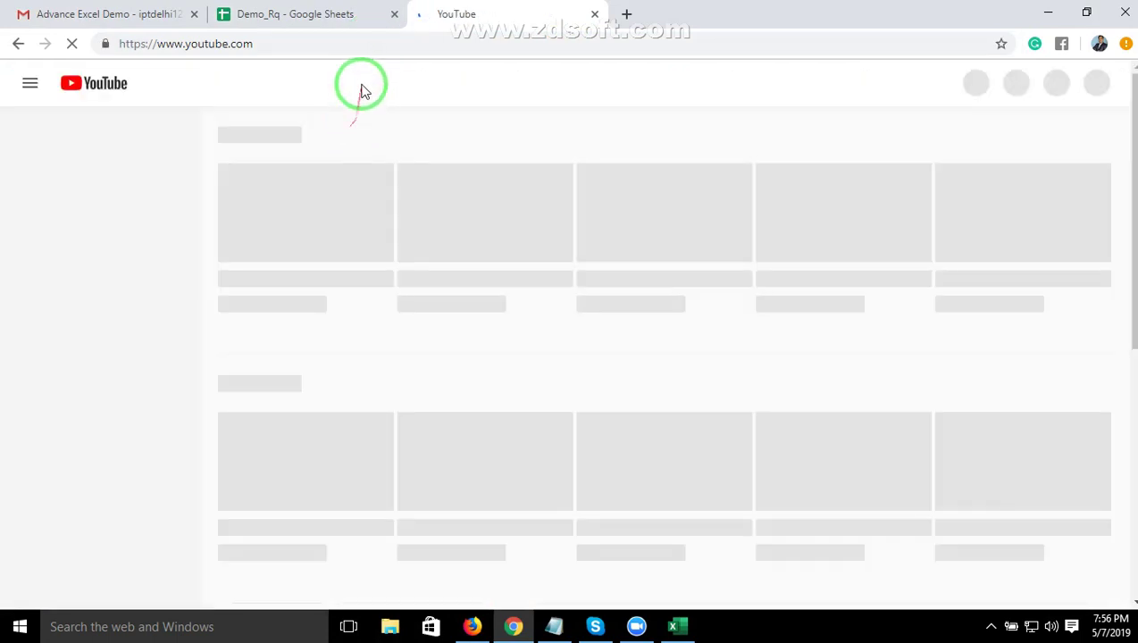
Search YouTube for iptindia and browse the Excel training channel's video results
click(327, 87)
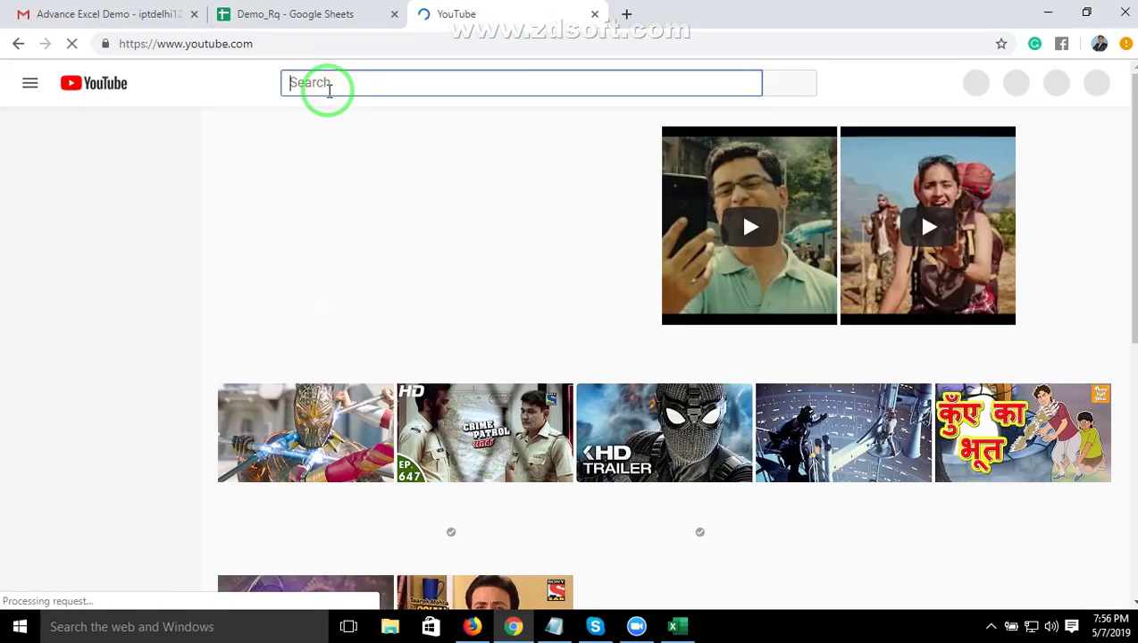
text(IPT)
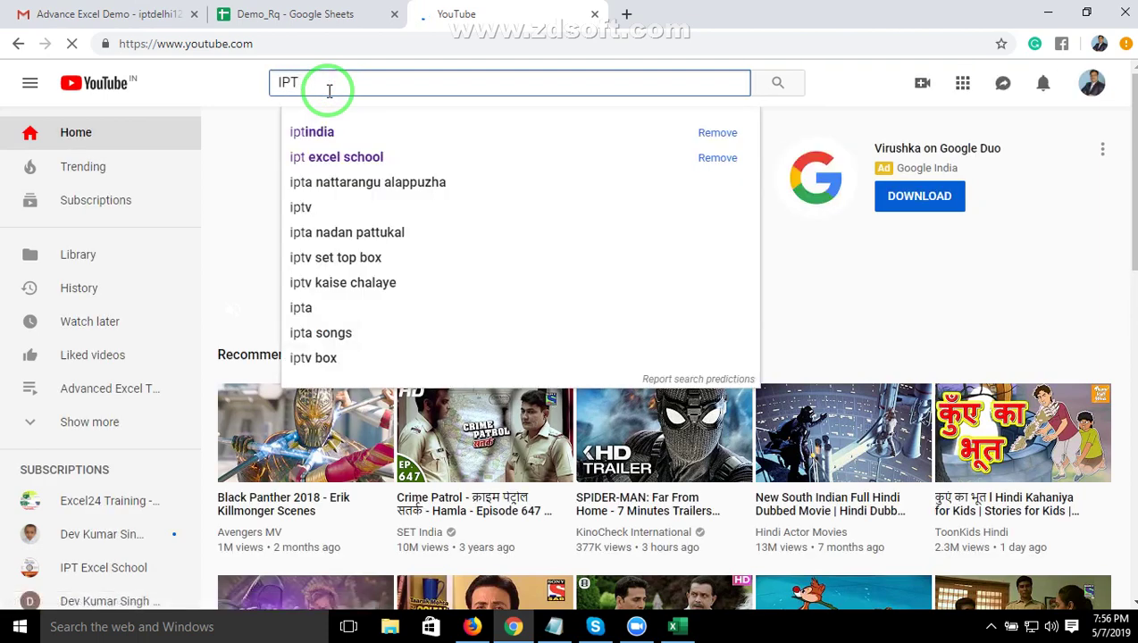
key(Down)
key(Return)
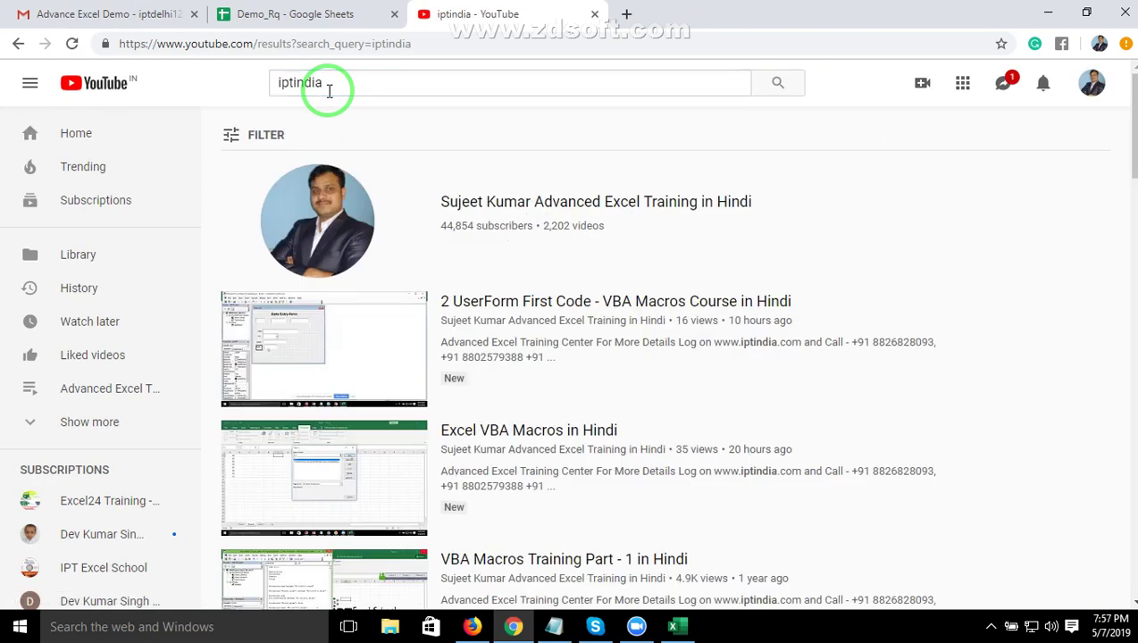
drag(358, 337, 469, 207)
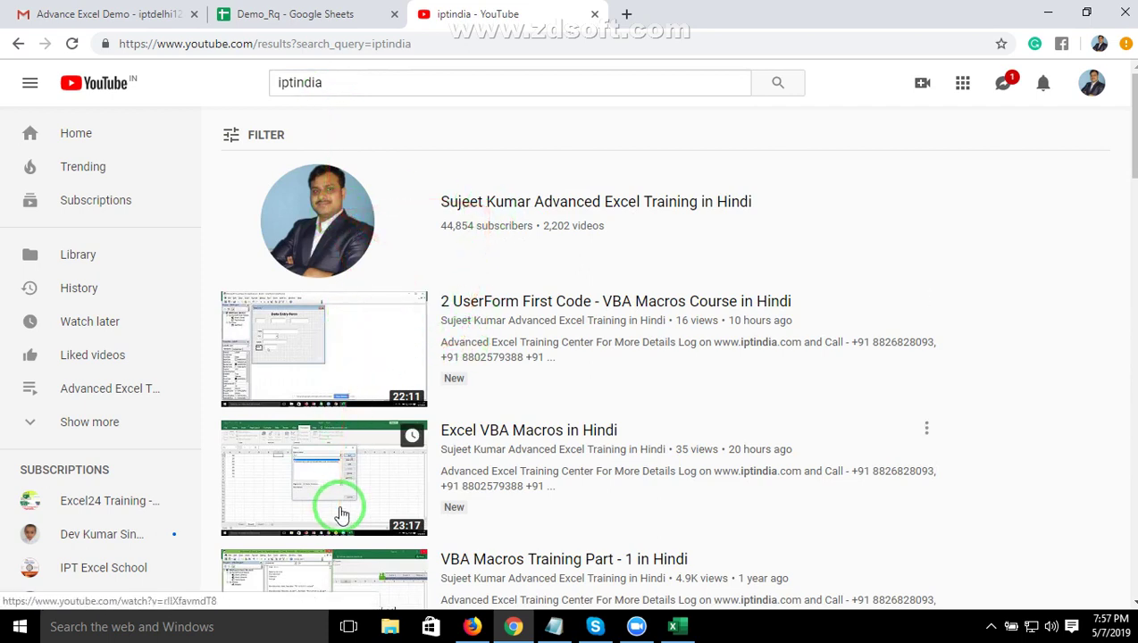
drag(340, 515, 520, 369)
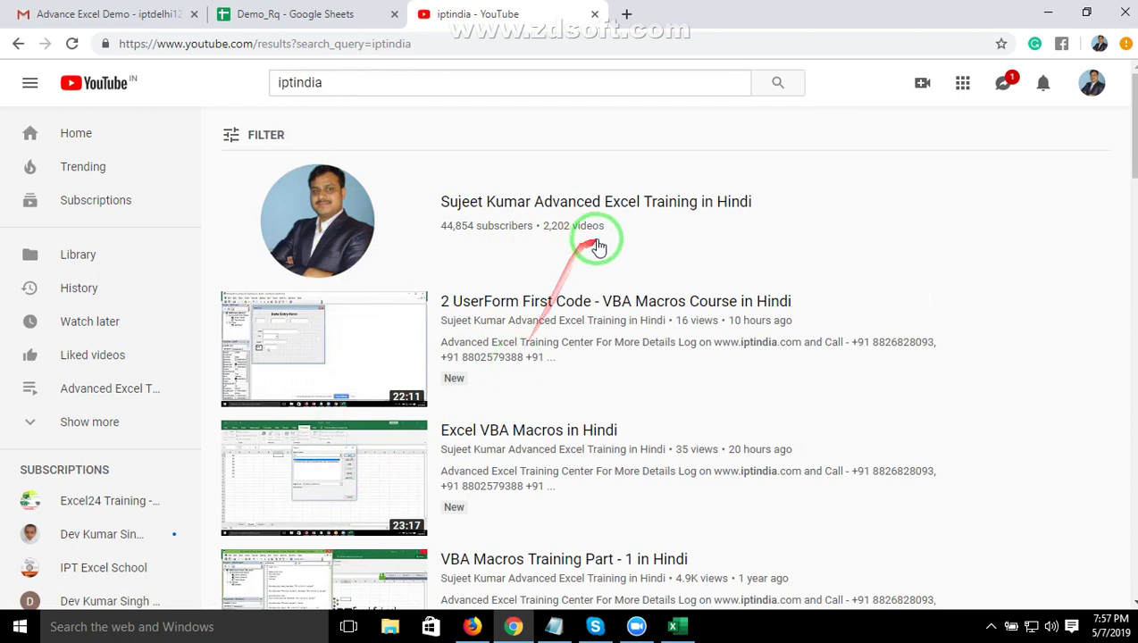
mouse_move(623, 232)
mouse_down()
mouse_move(554, 253)
mouse_move(590, 255)
mouse_up()
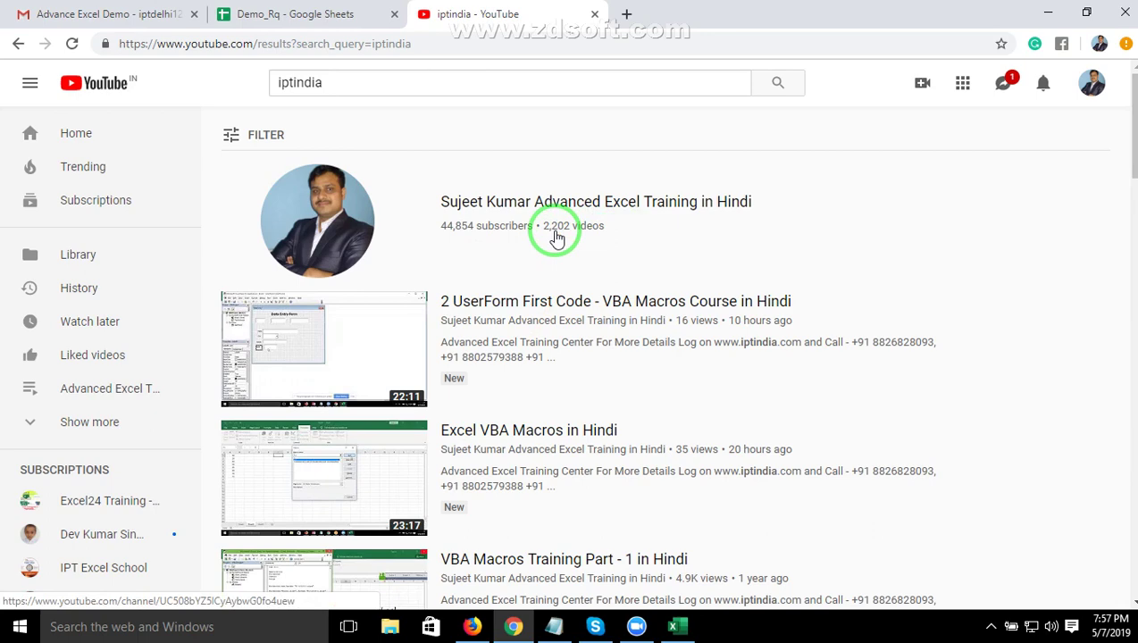
Switch back to Excel's Report sheet and cancel the empty entry in cell B2
key(alt+Tab)
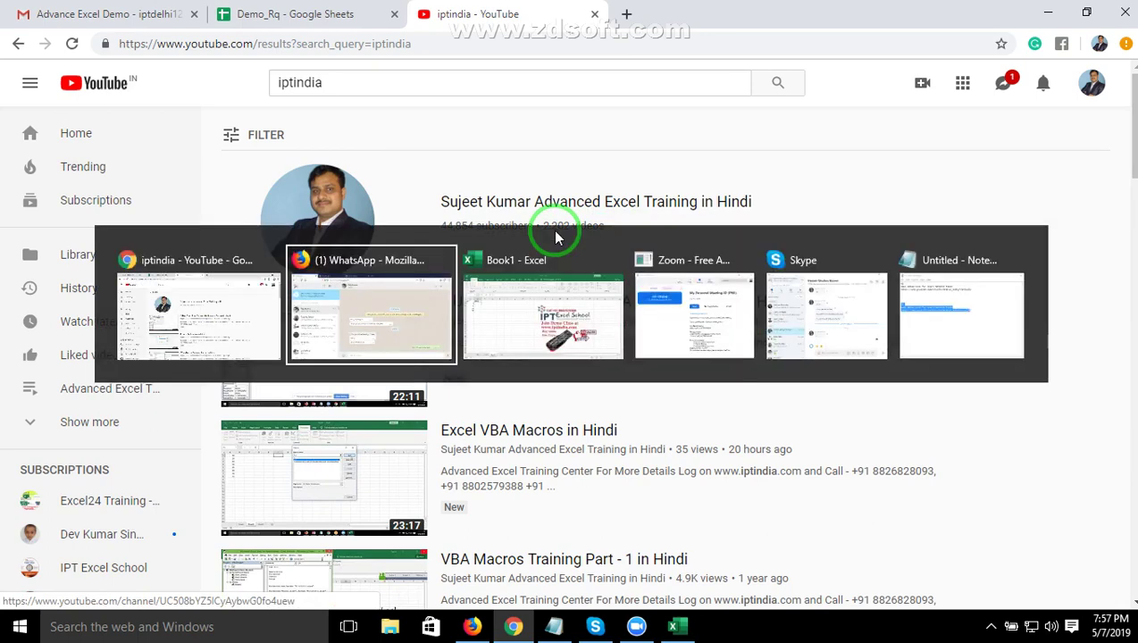
key(alt+Tab)
key(alt+Tab)
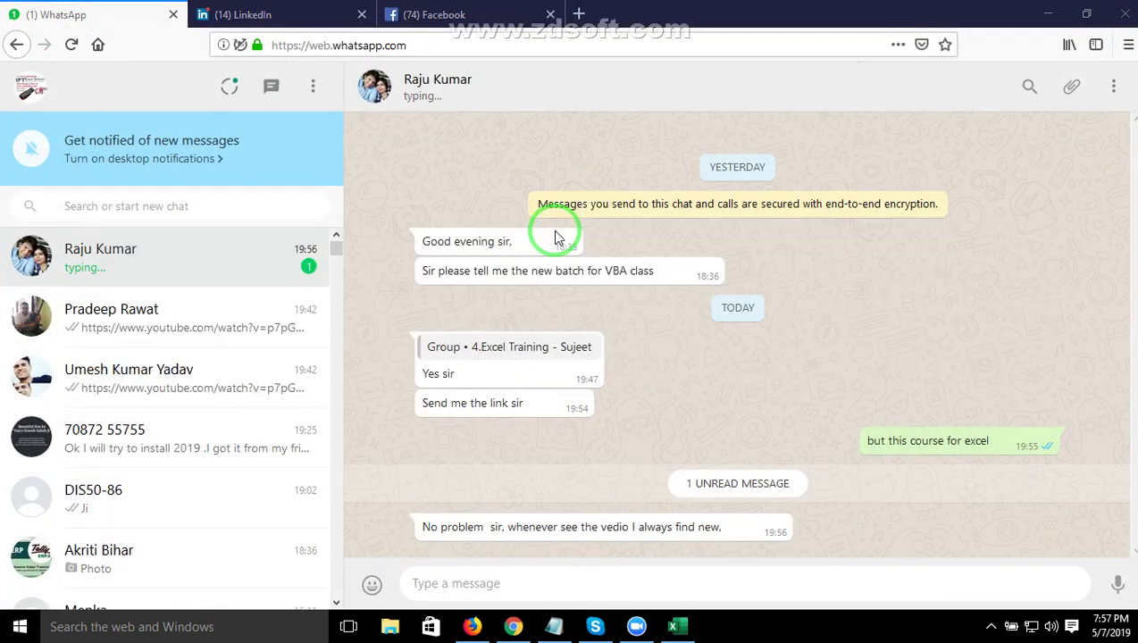
key(Escape)
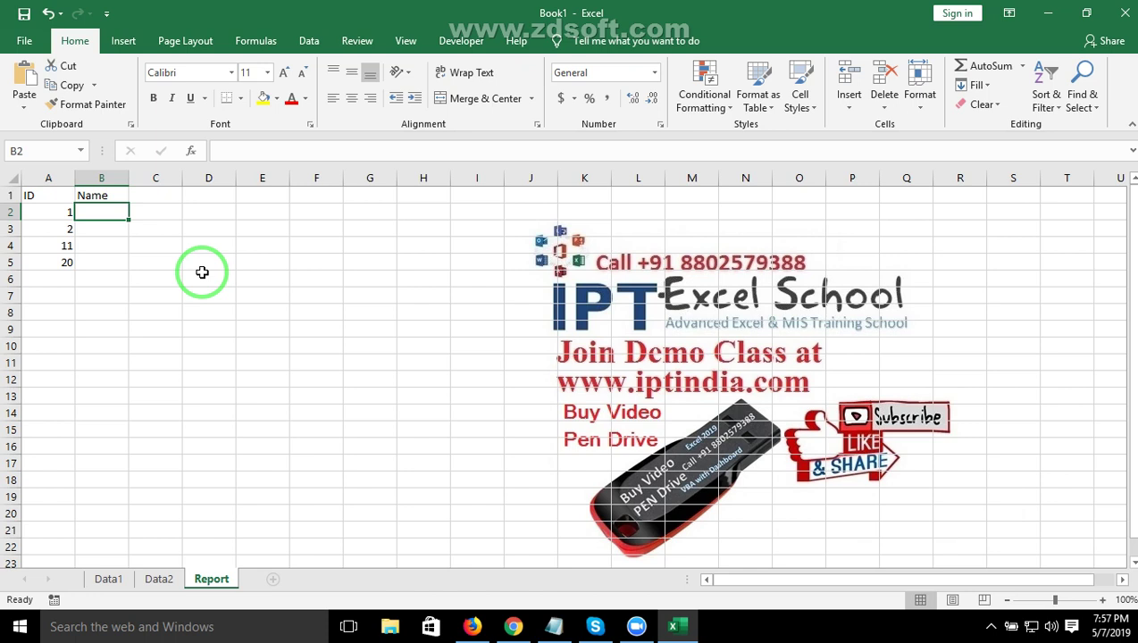
click(107, 579)
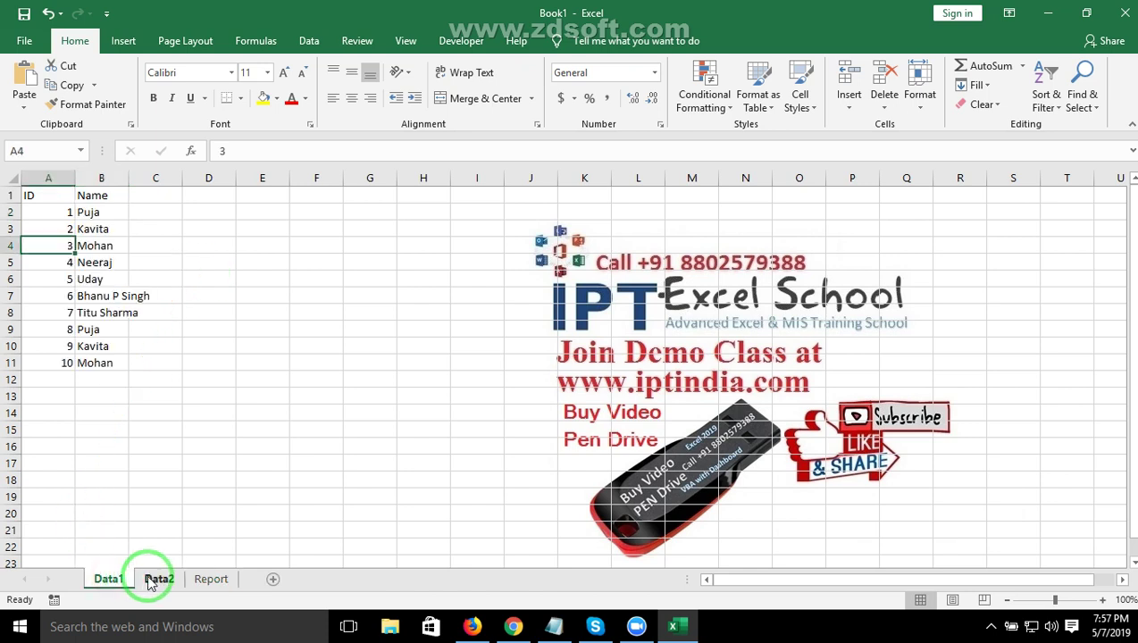
click(152, 579)
click(105, 579)
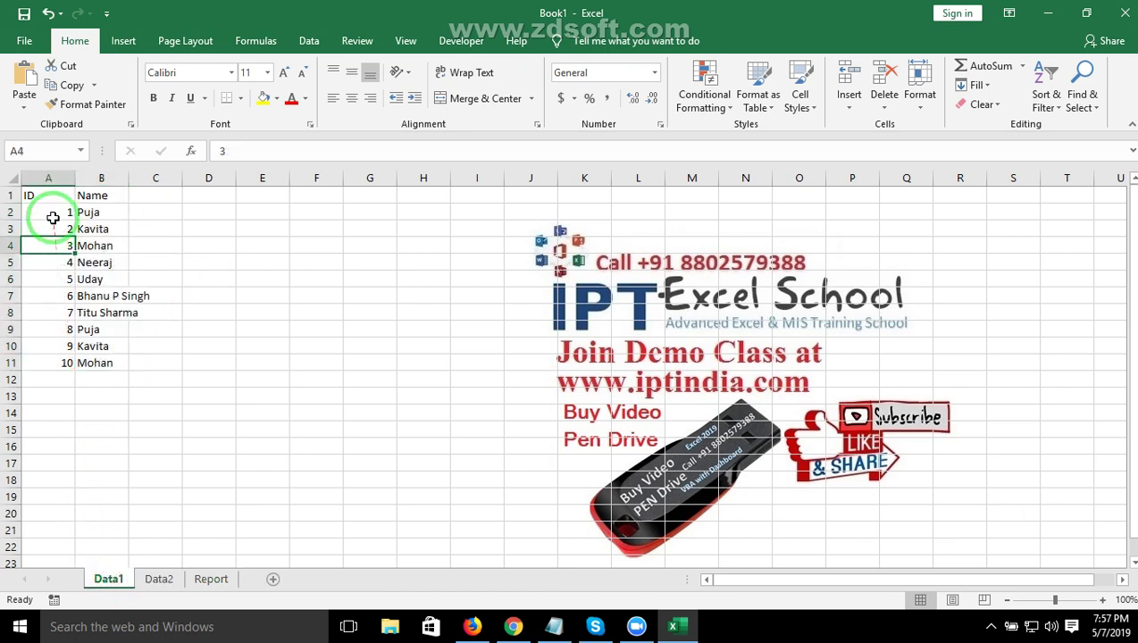
click(176, 583)
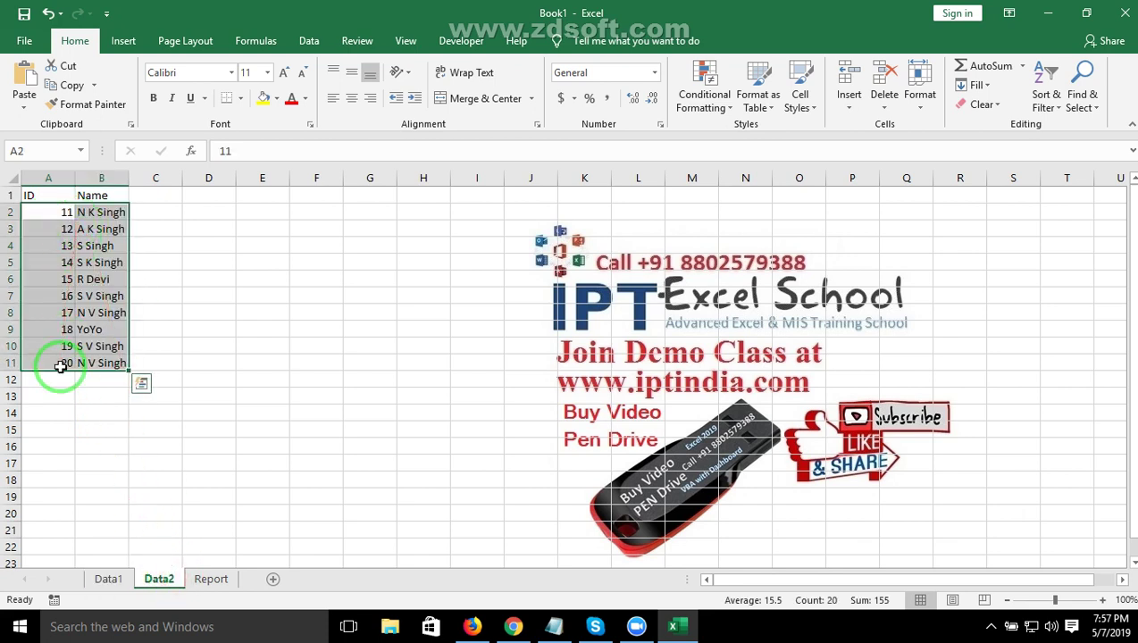
click(225, 588)
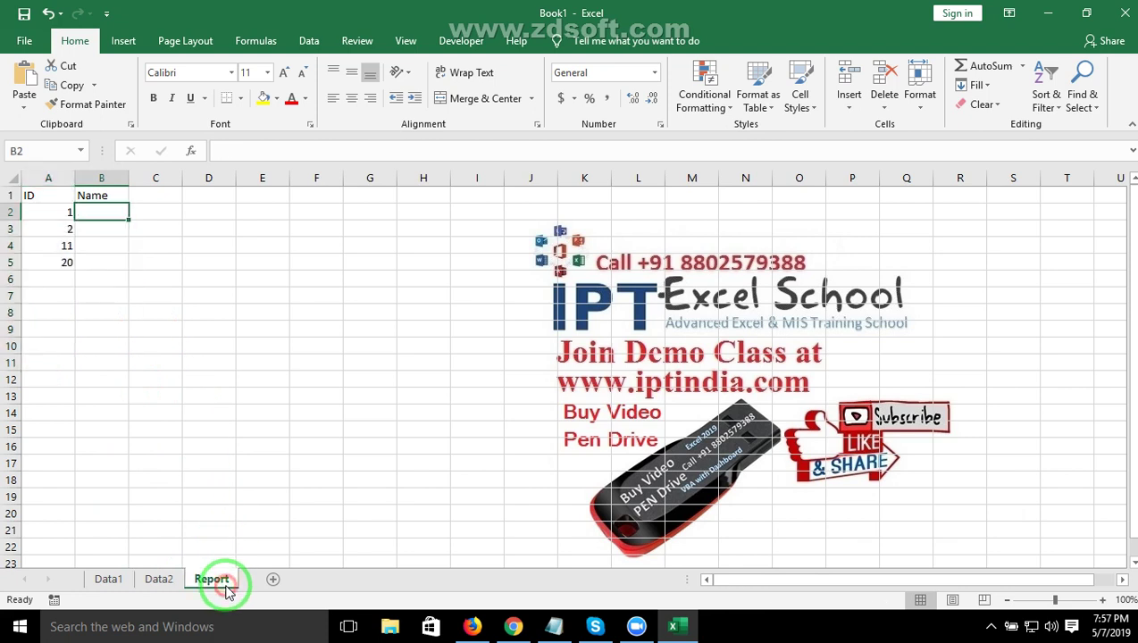
Begin a =VLOOKUP(A2, formula in cell B2, then erase it to start over
click(63, 261)
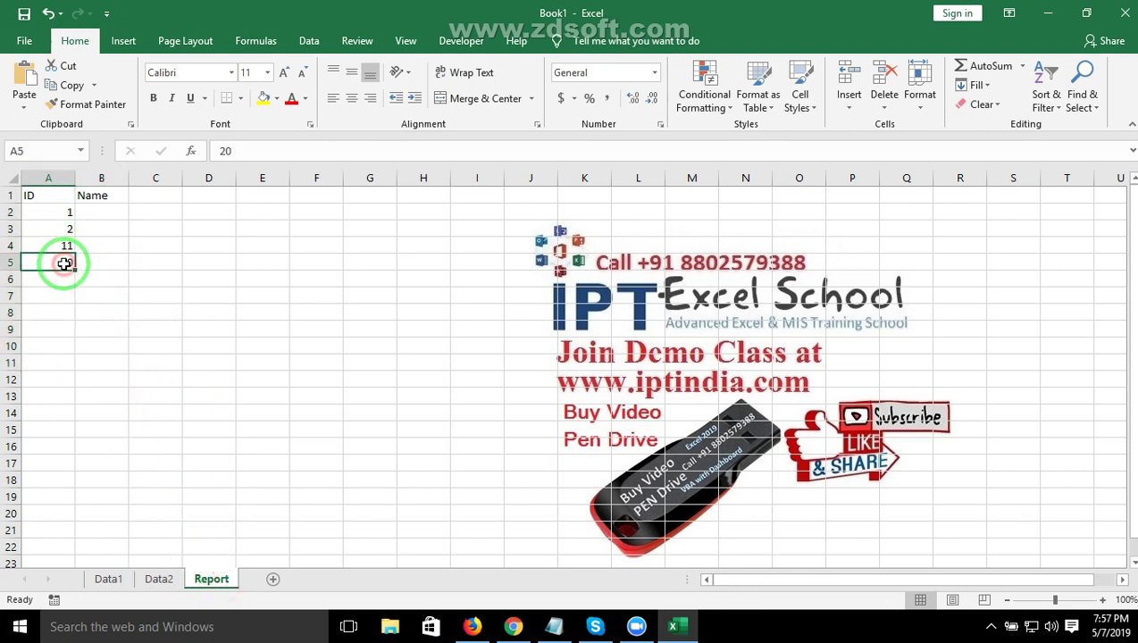
click(89, 213)
text(=v)
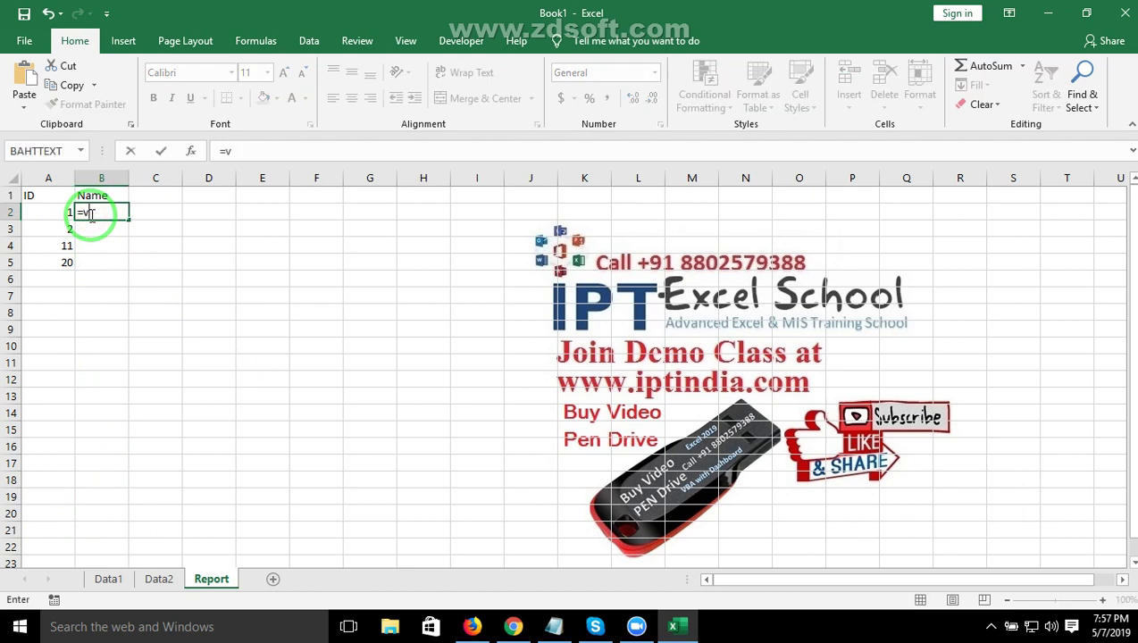
text(l)
key(Tab)
key(Left)
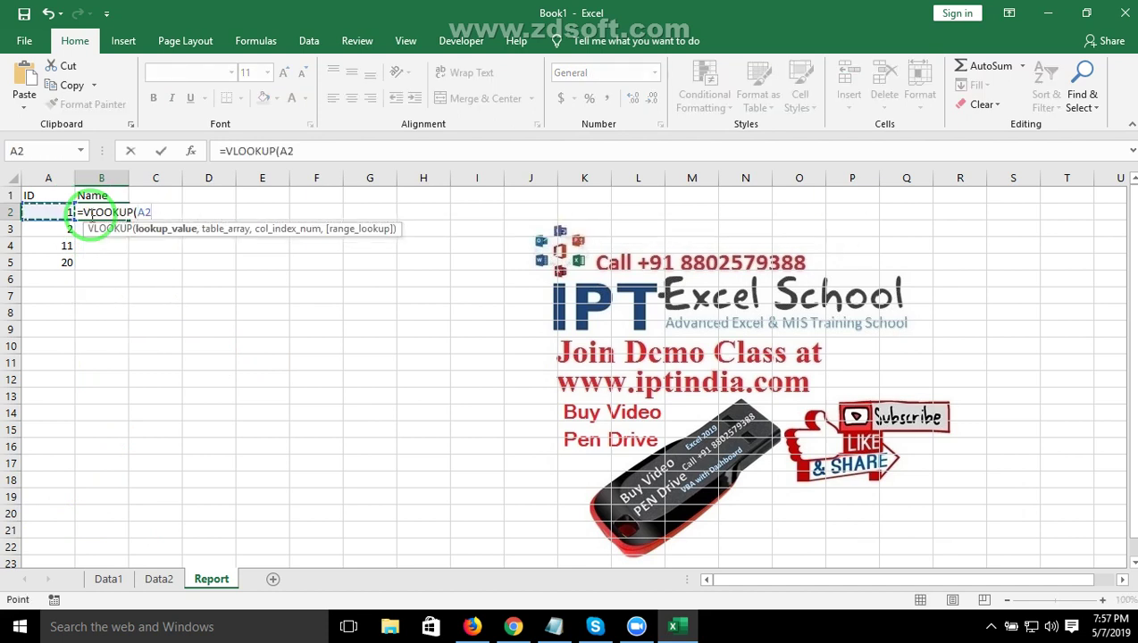
text(,)
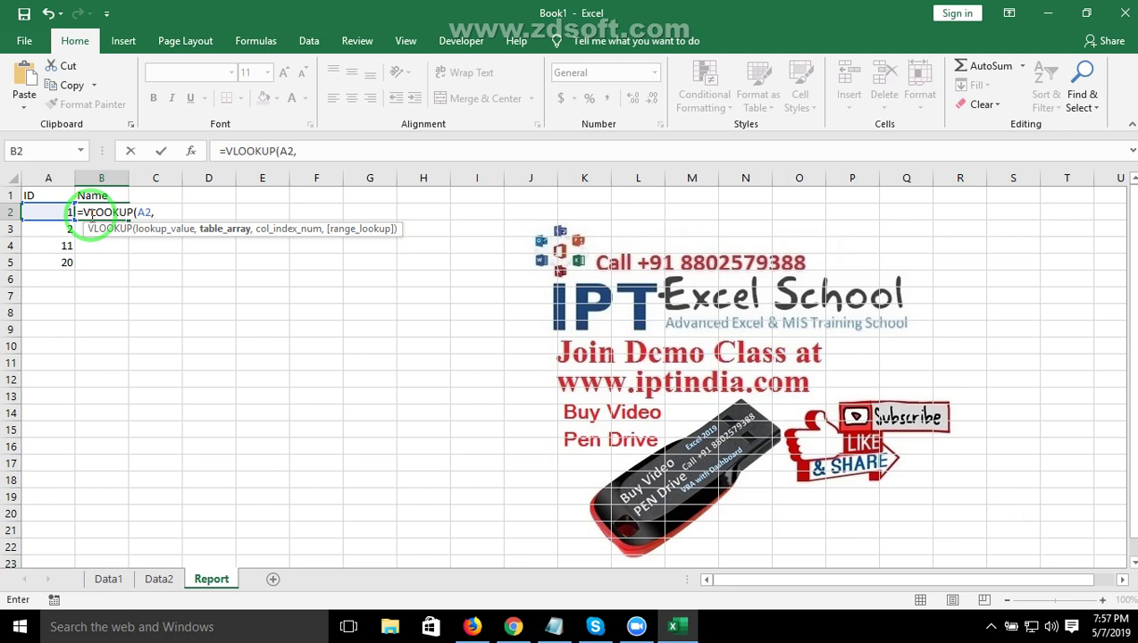
key(BackSpace)
key(BackSpace)
key(BackSpace)
key(BackSpace)
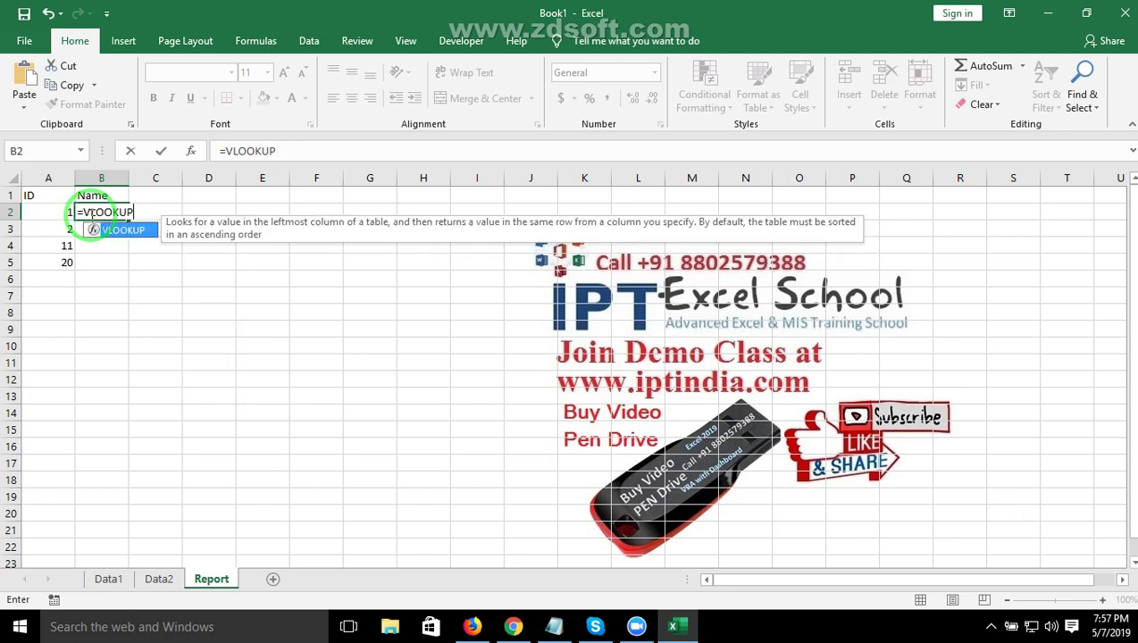
key(BackSpace)
key(BackSpace)
key(BackSpace)
Start B2's formula as =IFERROR( chosen from the autocomplete list
text(if)
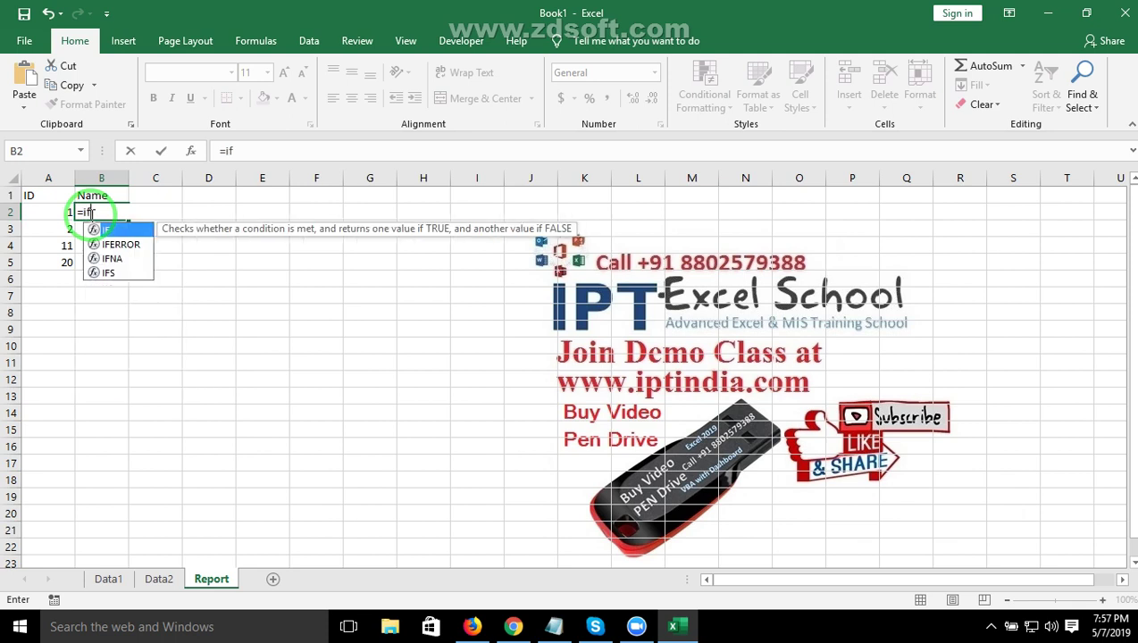
key(Down)
key(Tab)
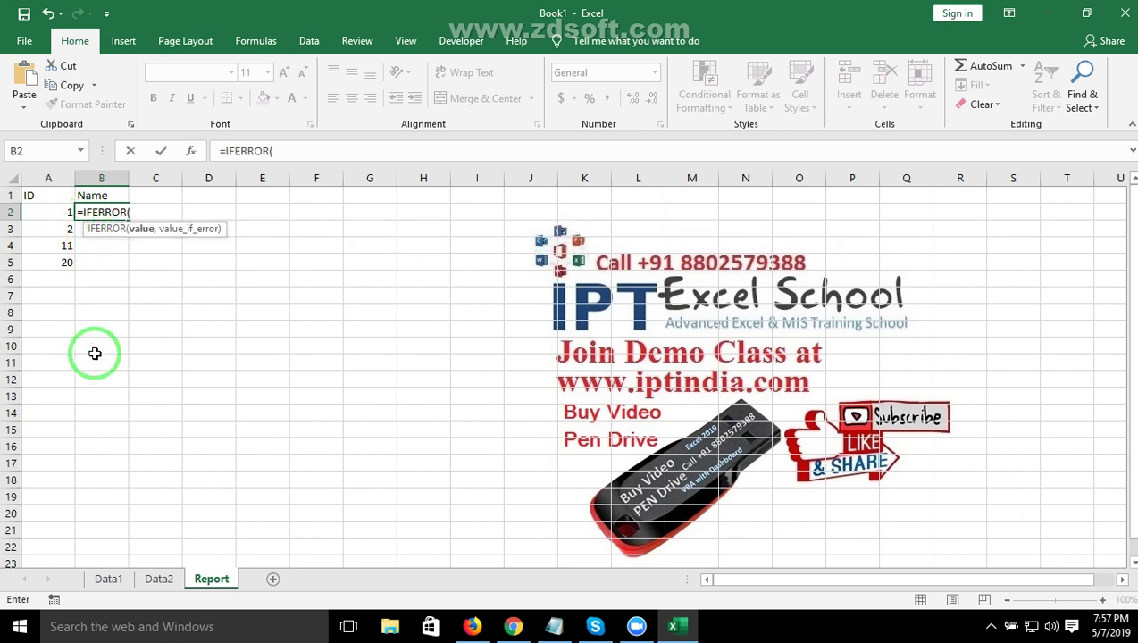
text(vl)
key(BackSpace)
key(BackSpace)
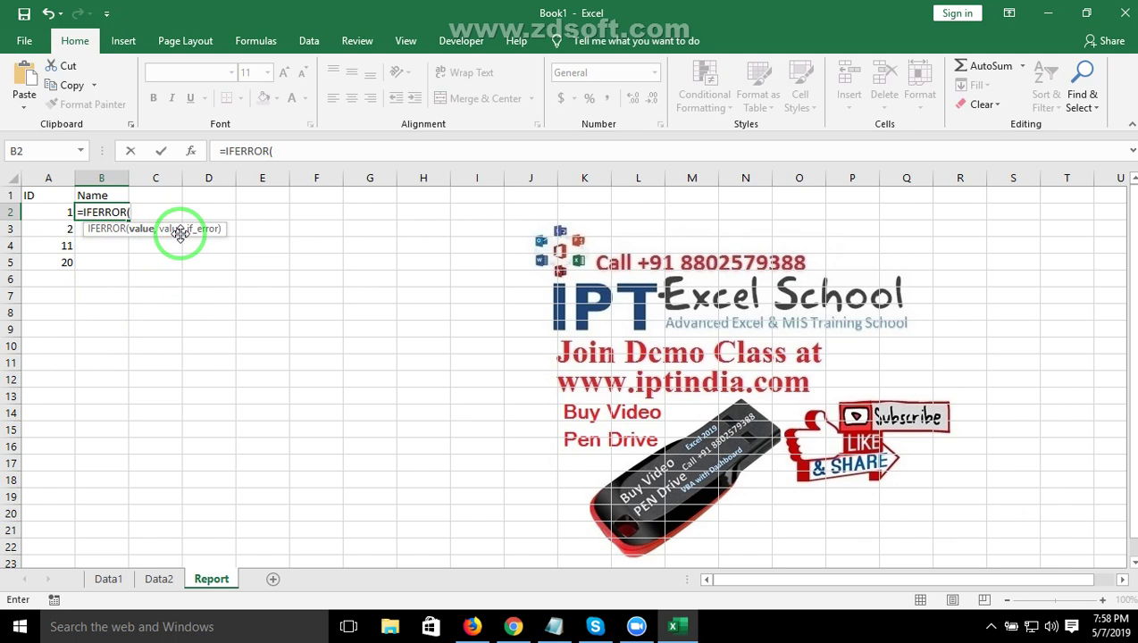
Add VLOOKUP(A2,Data1!A:B inside the IFERROR in cell B2
text(vl)
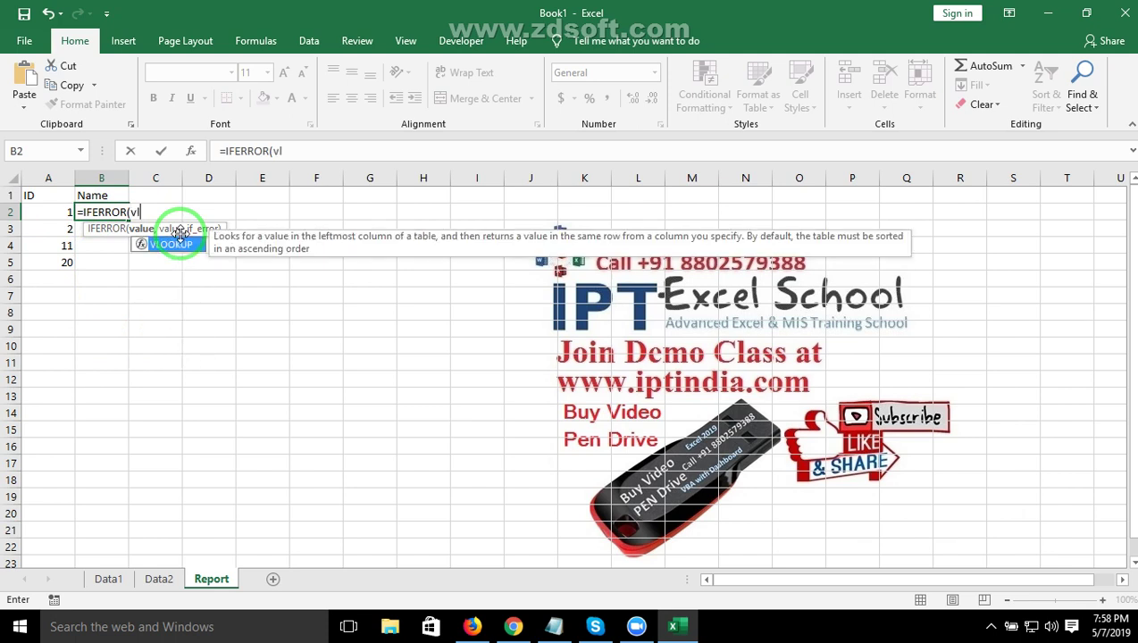
double_click(174, 244)
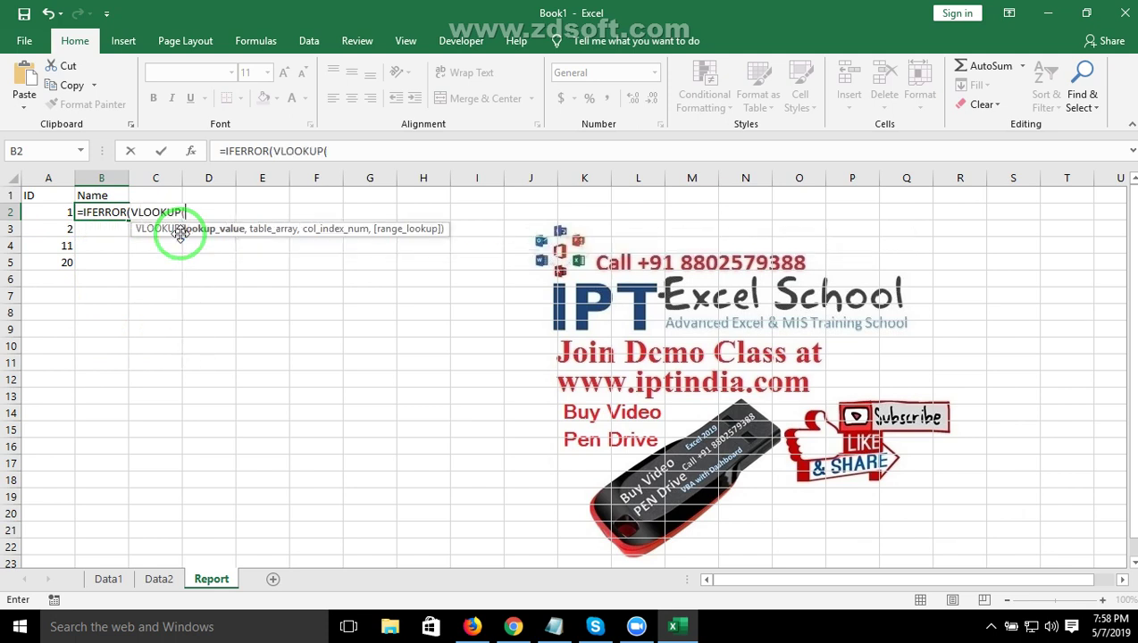
click(40, 214)
text(,)
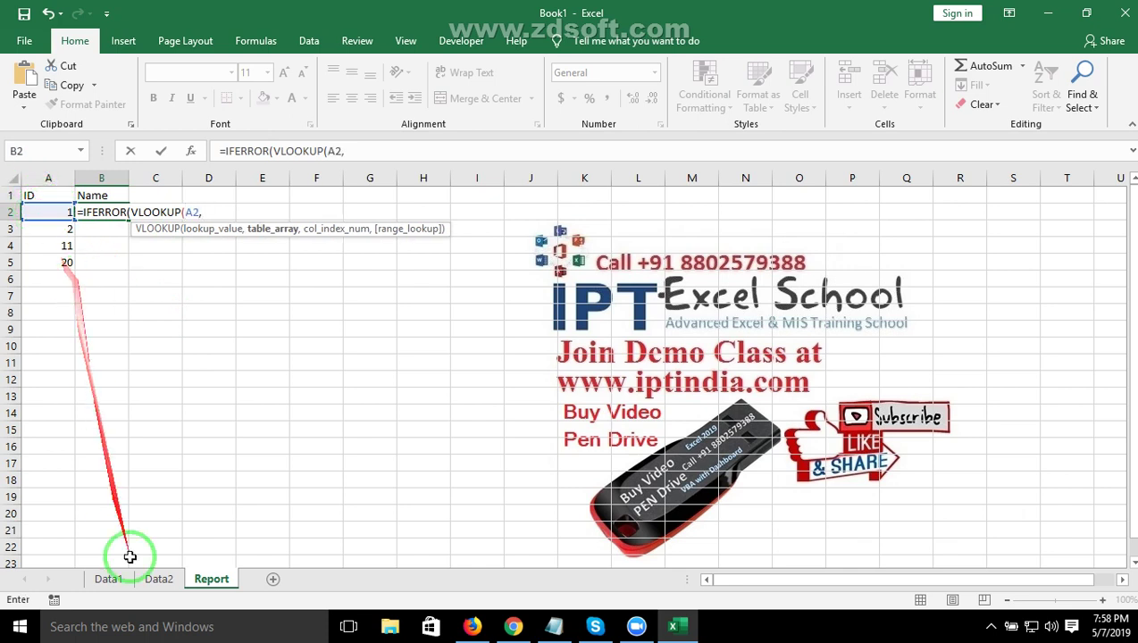
click(108, 579)
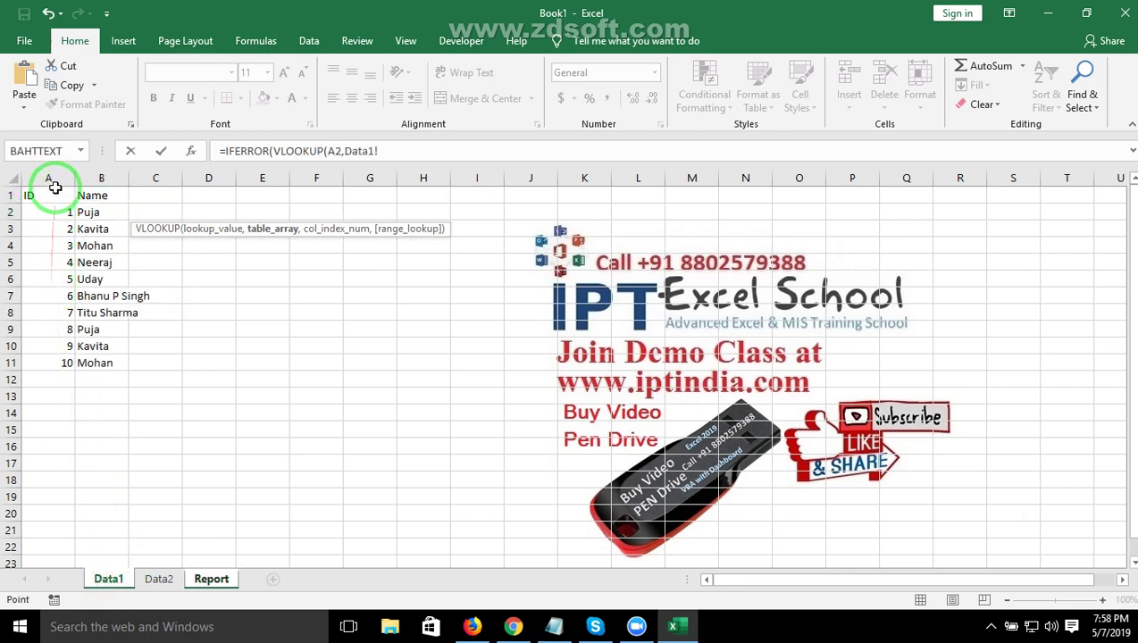
drag(51, 183, 80, 185)
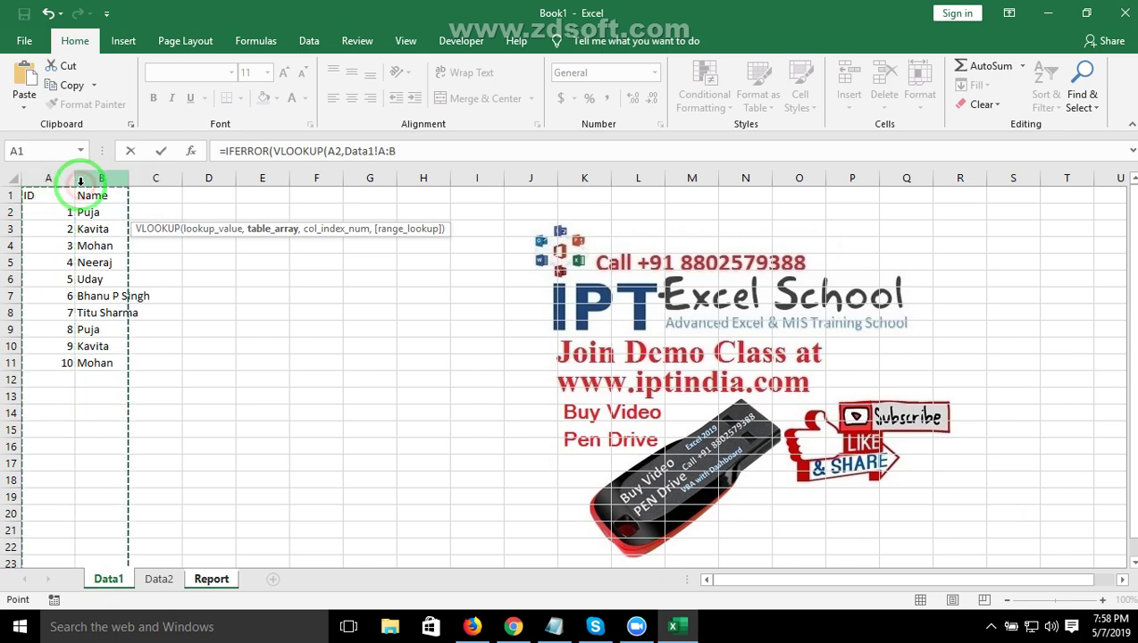
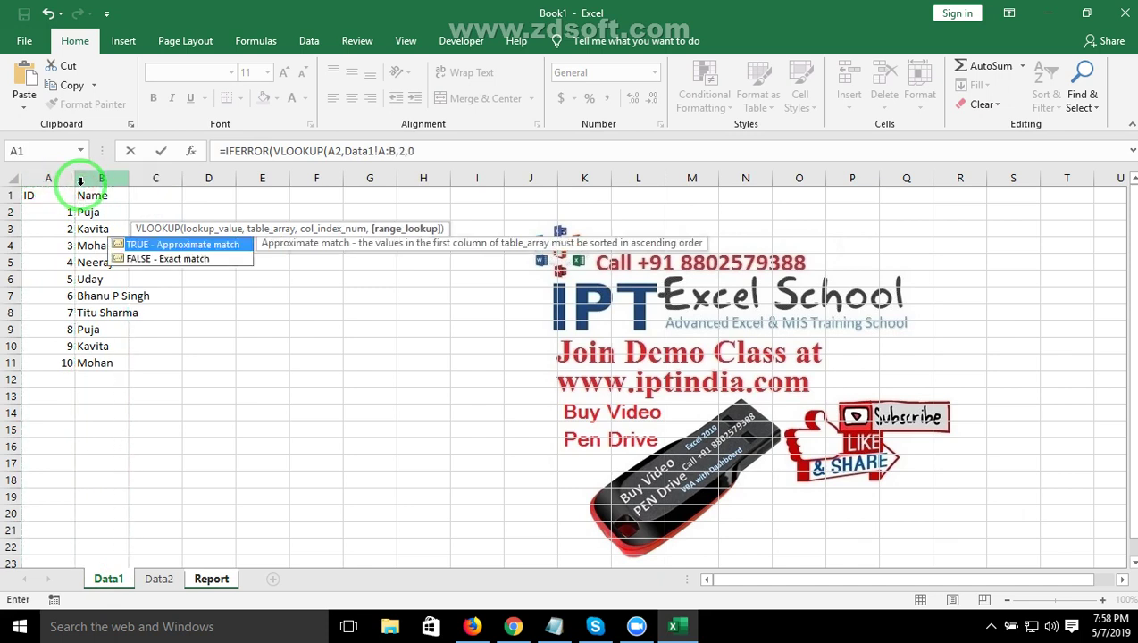
Complete the Data1 VLOOKUP in B2 and start a fallback VLOOKUP on A2's ID
text())
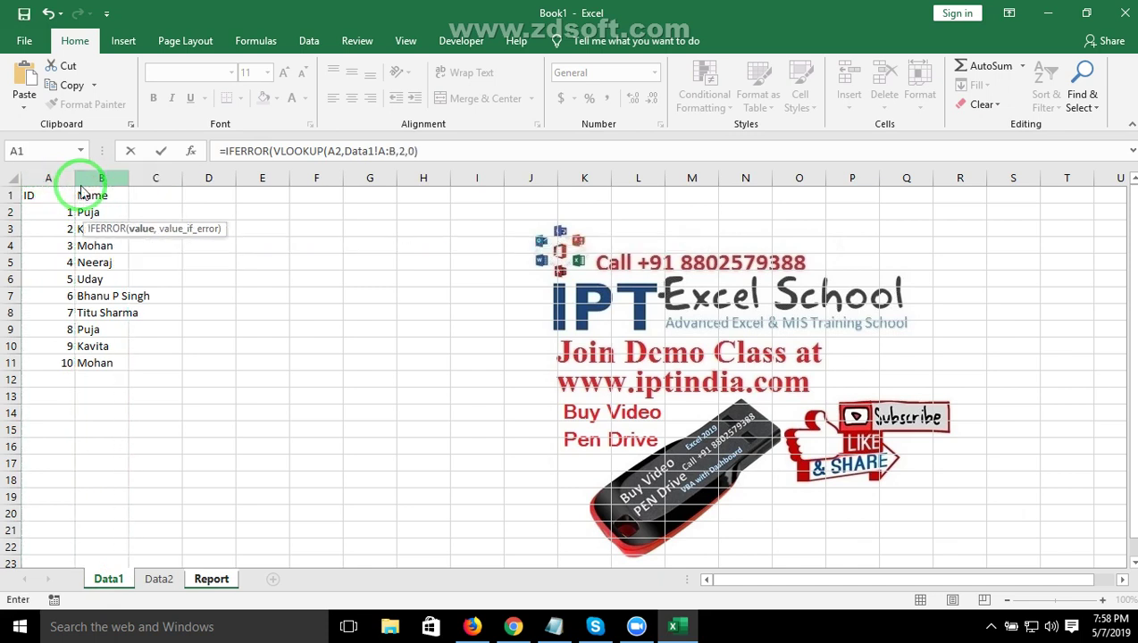
key(Return)
key(Return)
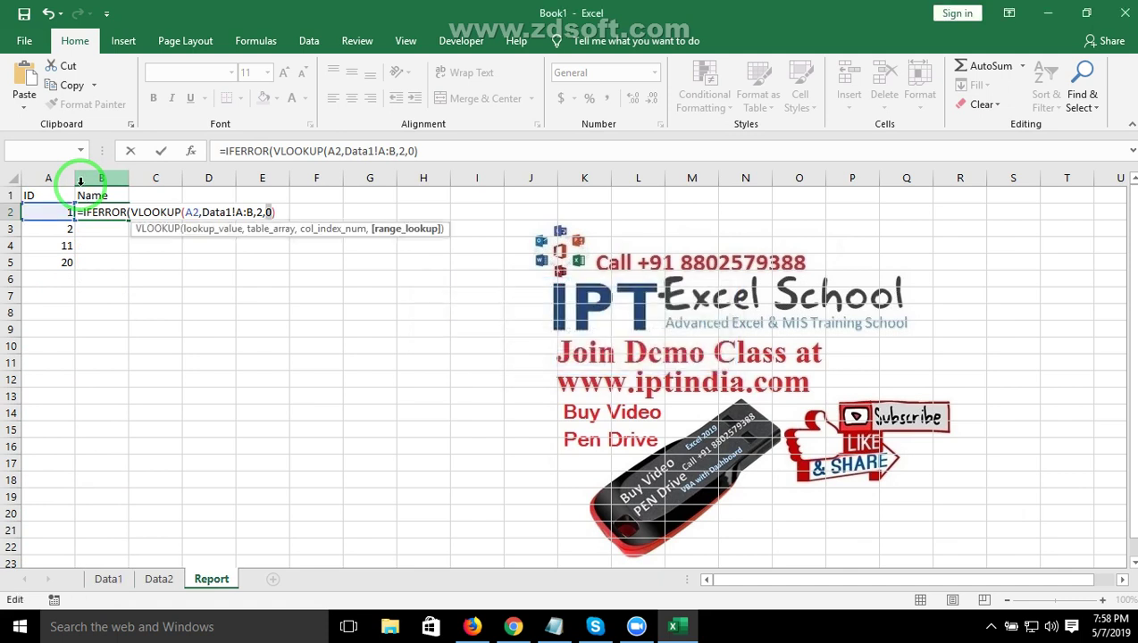
key(Right)
text(,)
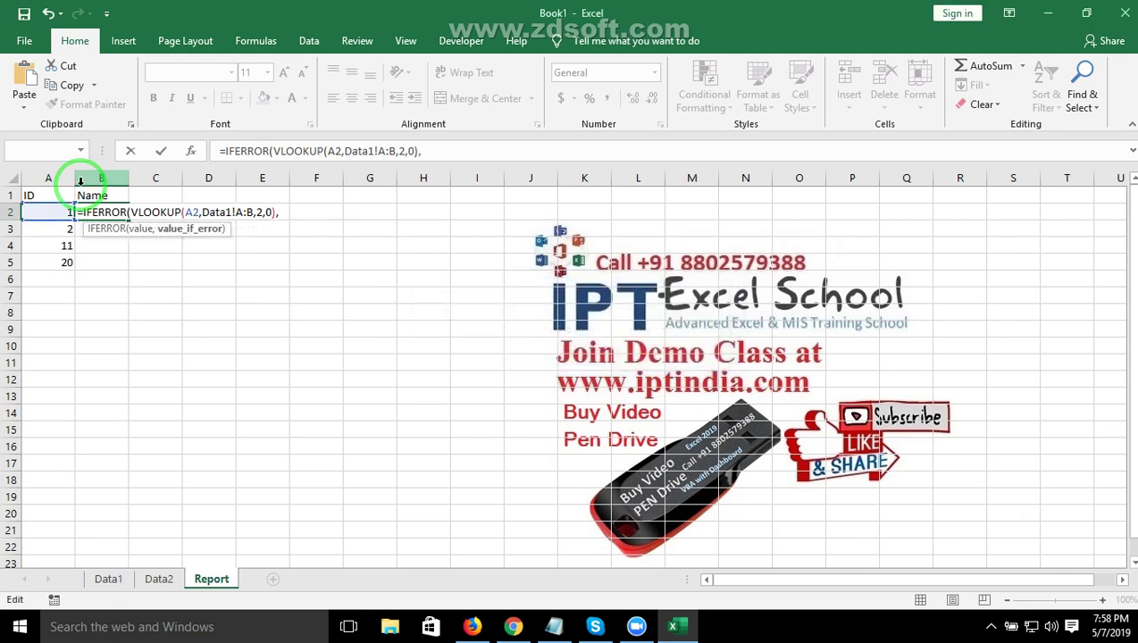
text(vl)
key(Tab)
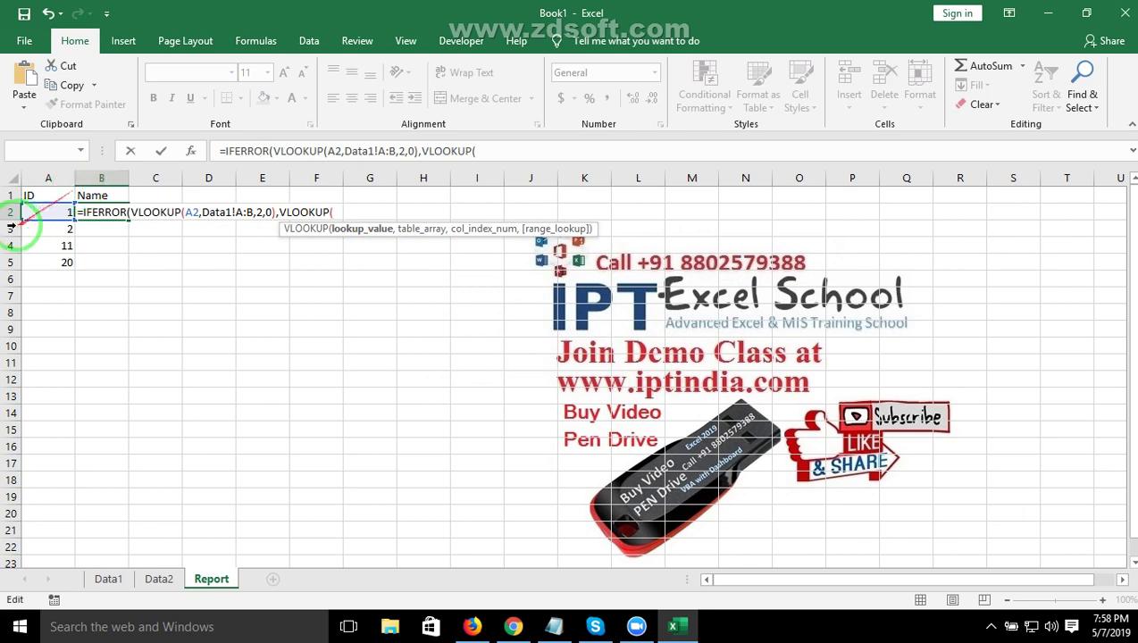
click(39, 209)
text(,)
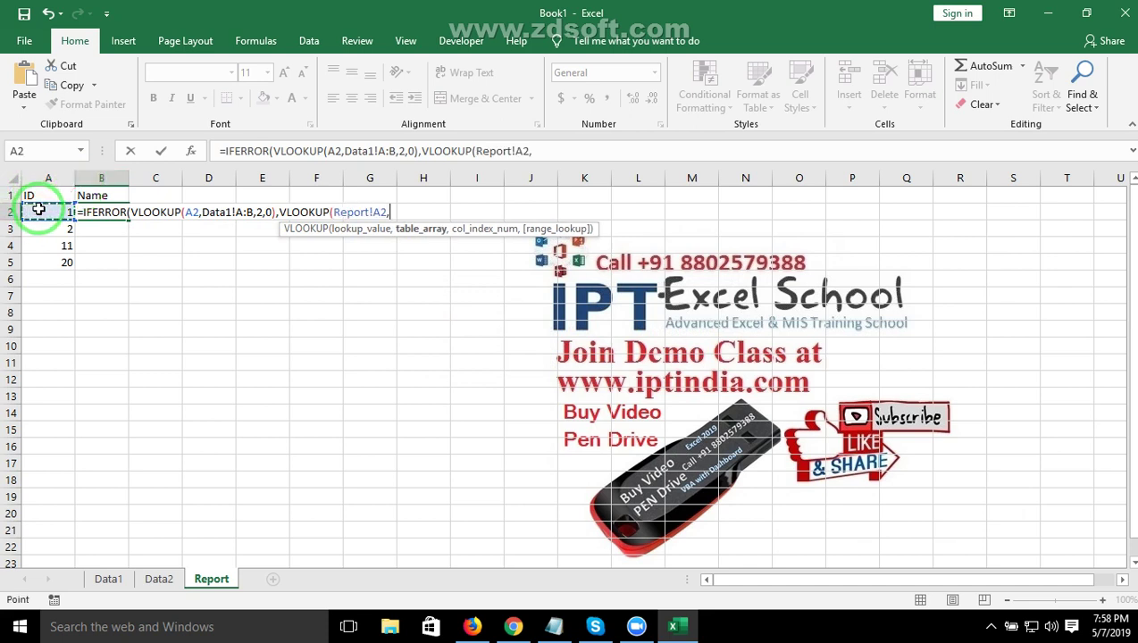
Point the fallback at Data2!A:B, column 2 exact match, and commit the IFERROR formula
click(157, 579)
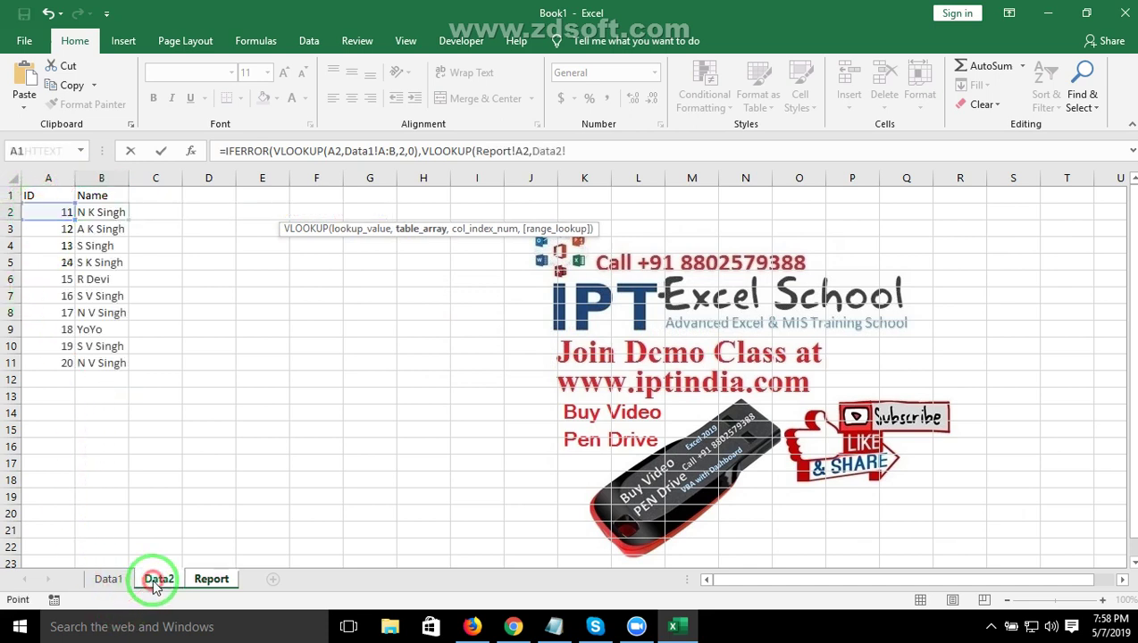
drag(65, 176, 85, 174)
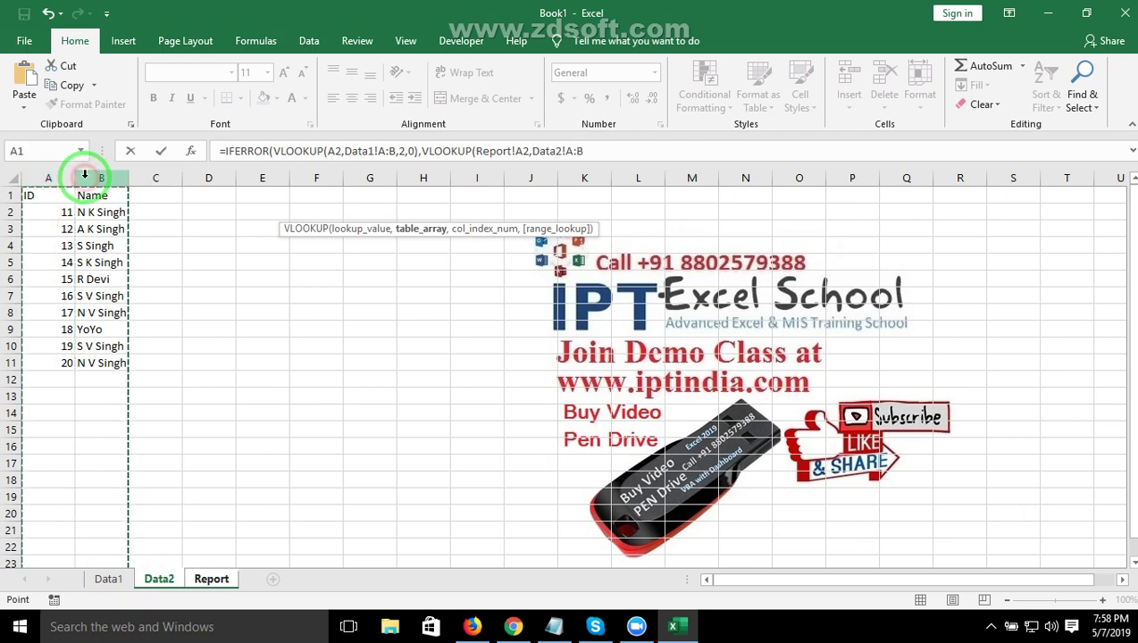
text(,2,0)
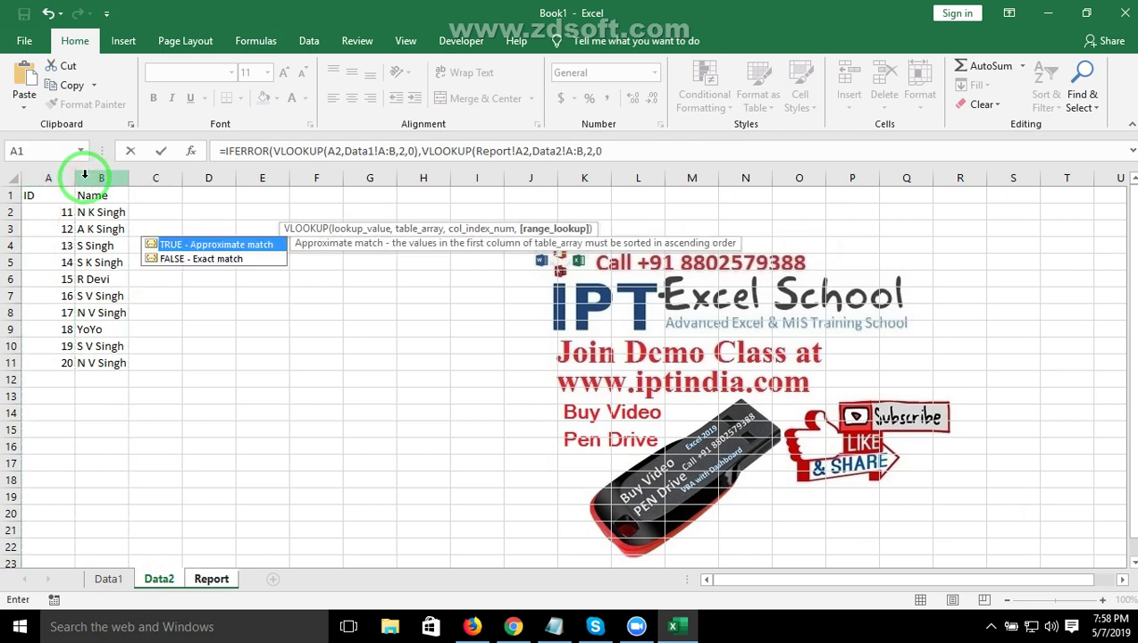
text())
key(Return)
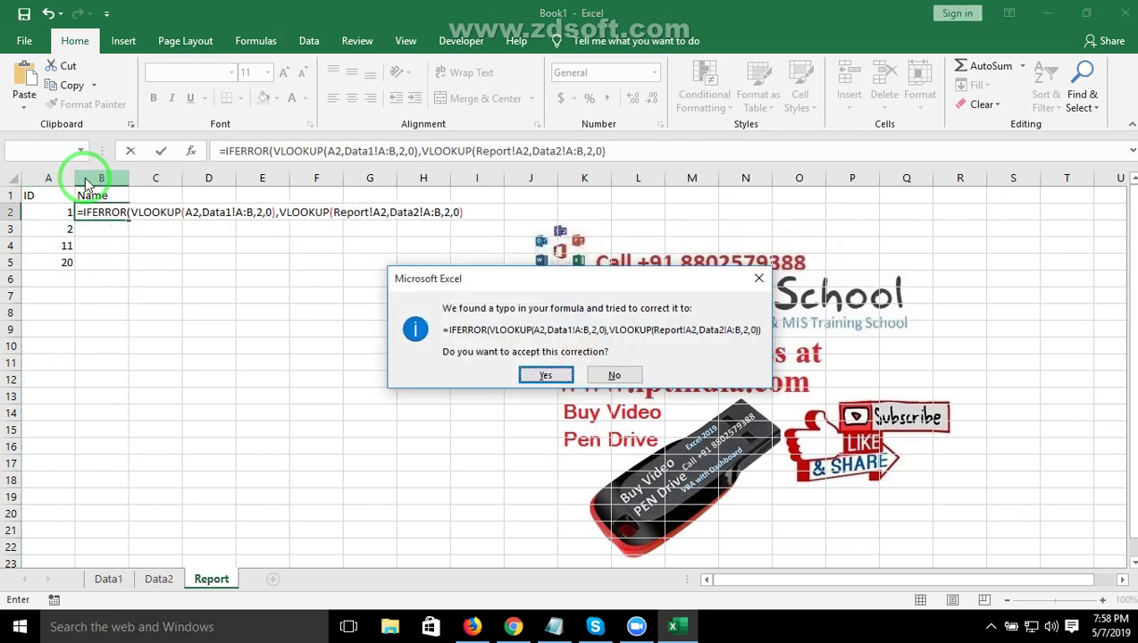
key(Return)
key(Up)
key(Left)
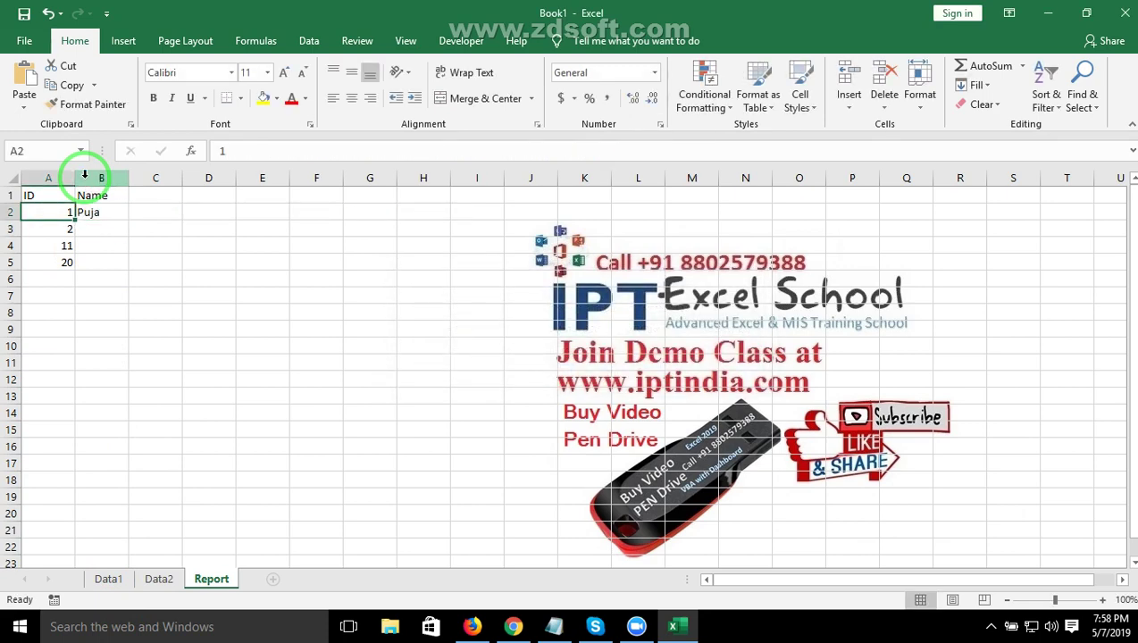
Review B2's IFERROR lookup, then fill it down to B5 for all four IDs
key(Right)
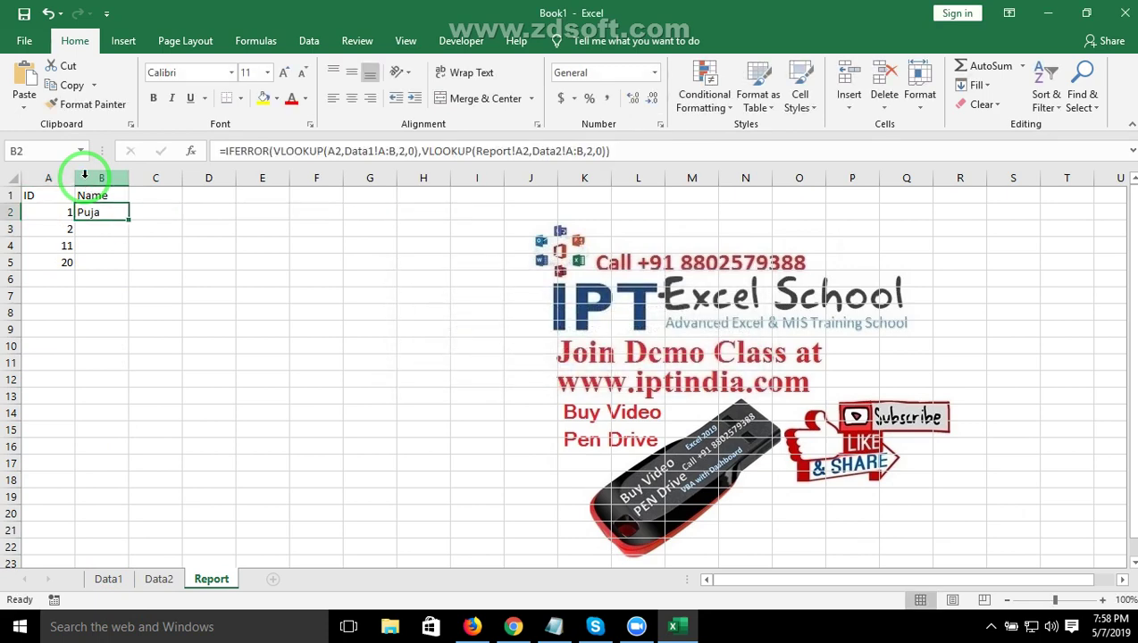
double_click(105, 213)
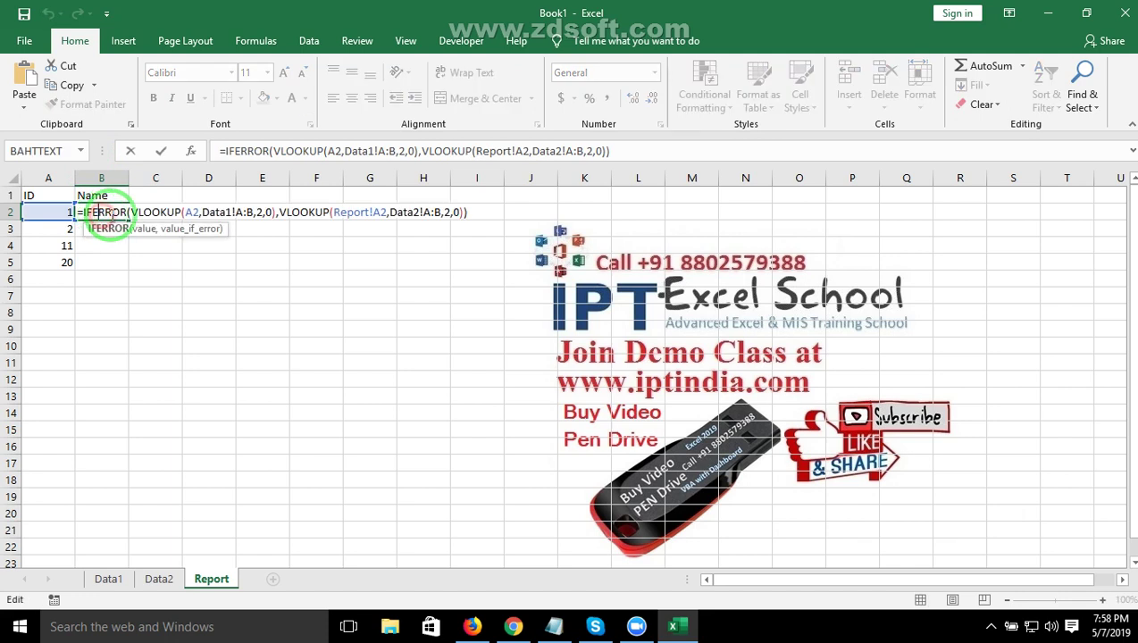
drag(130, 213, 464, 212)
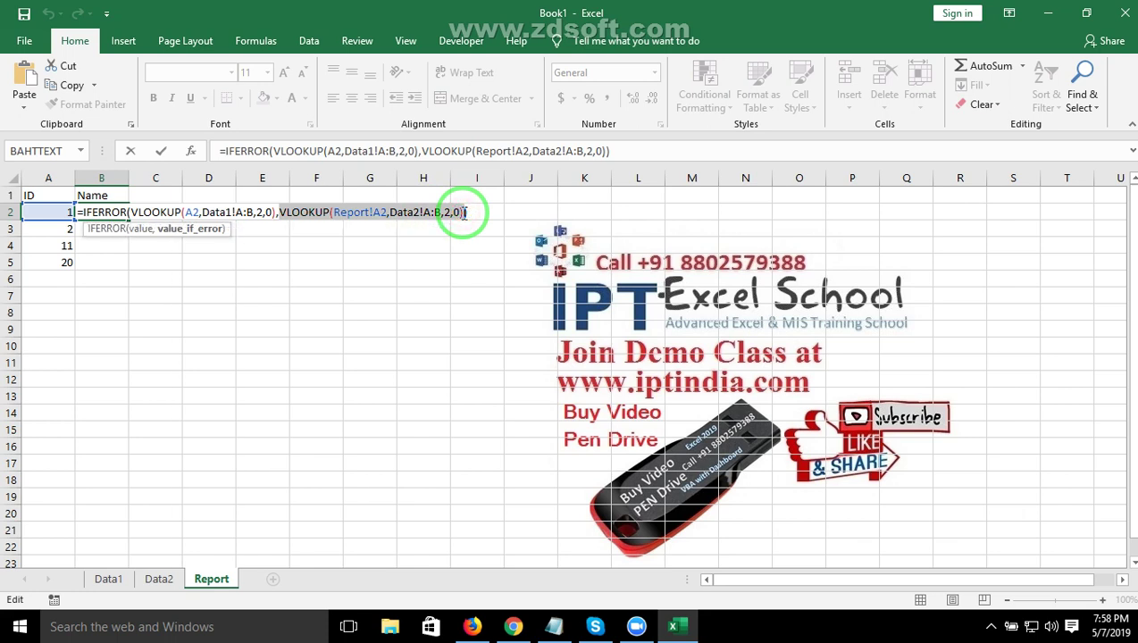
drag(152, 213, 247, 213)
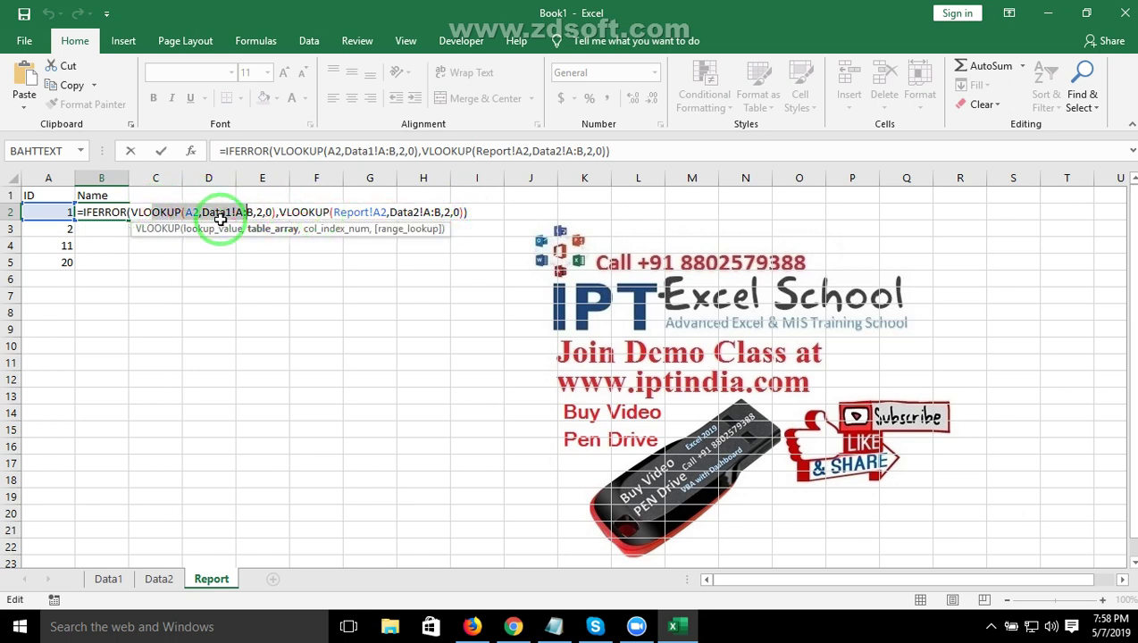
key(Return)
key(Up)
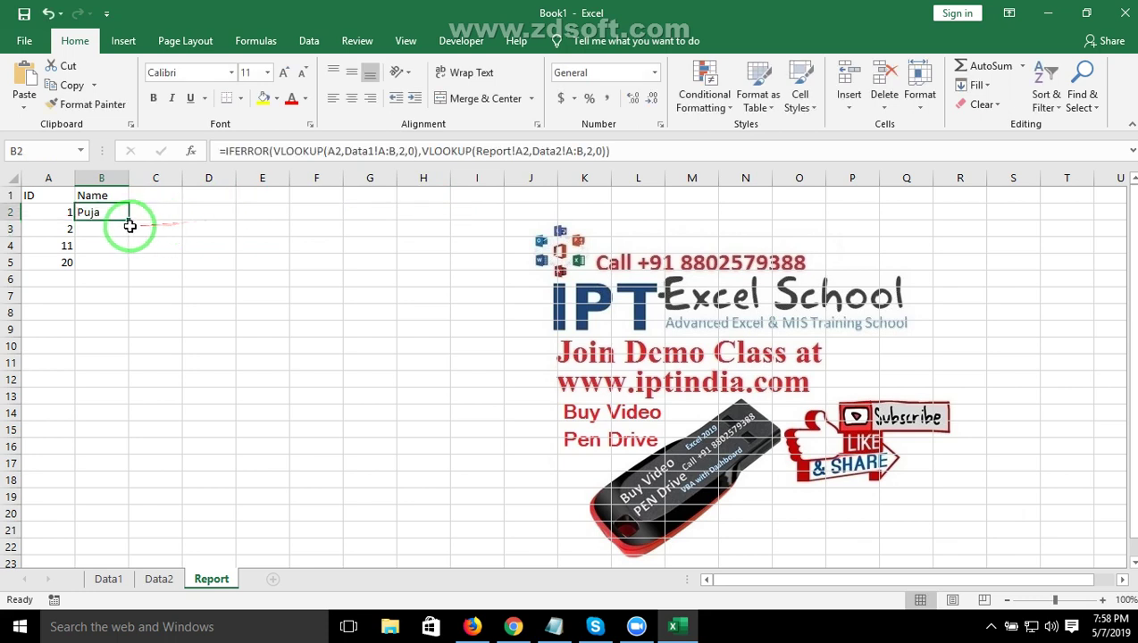
double_click(127, 221)
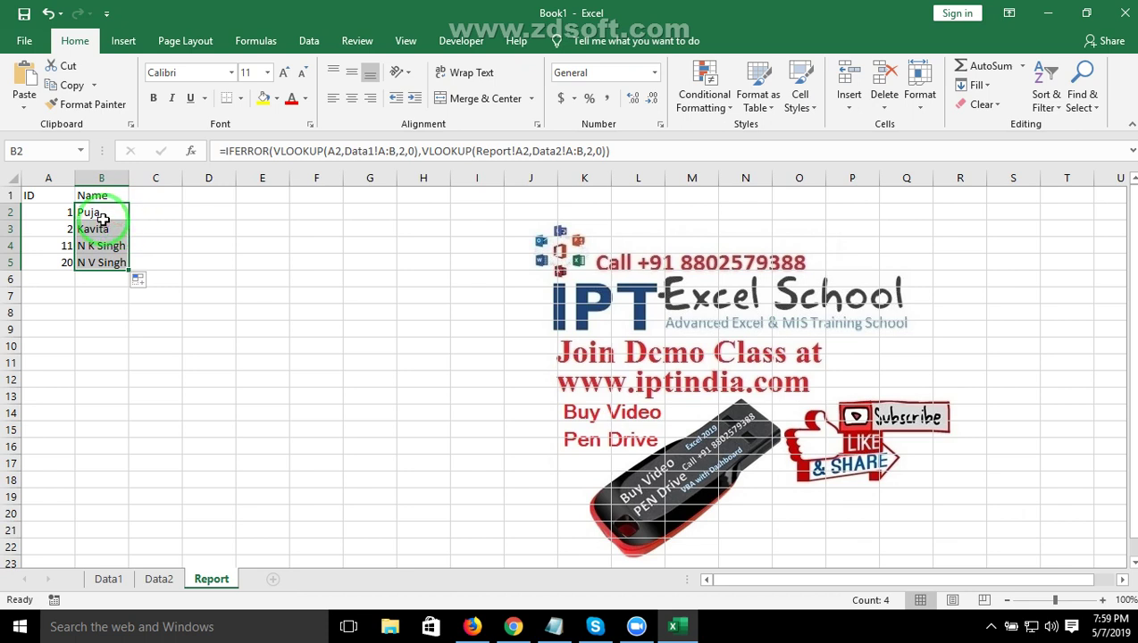
double_click(101, 216)
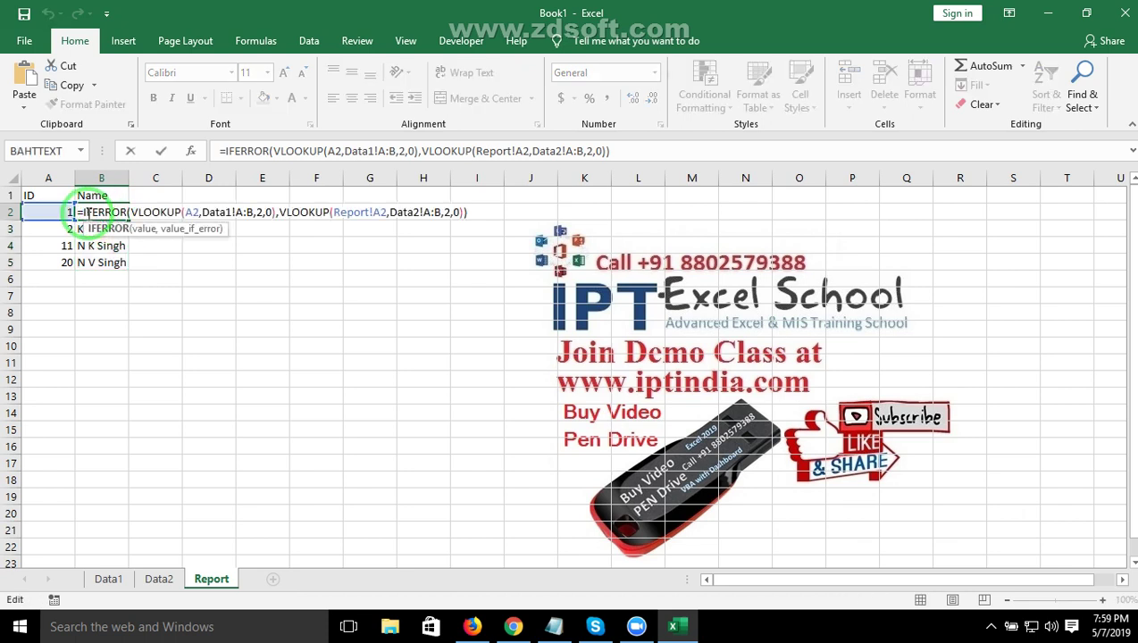
click(81, 212)
text(I)
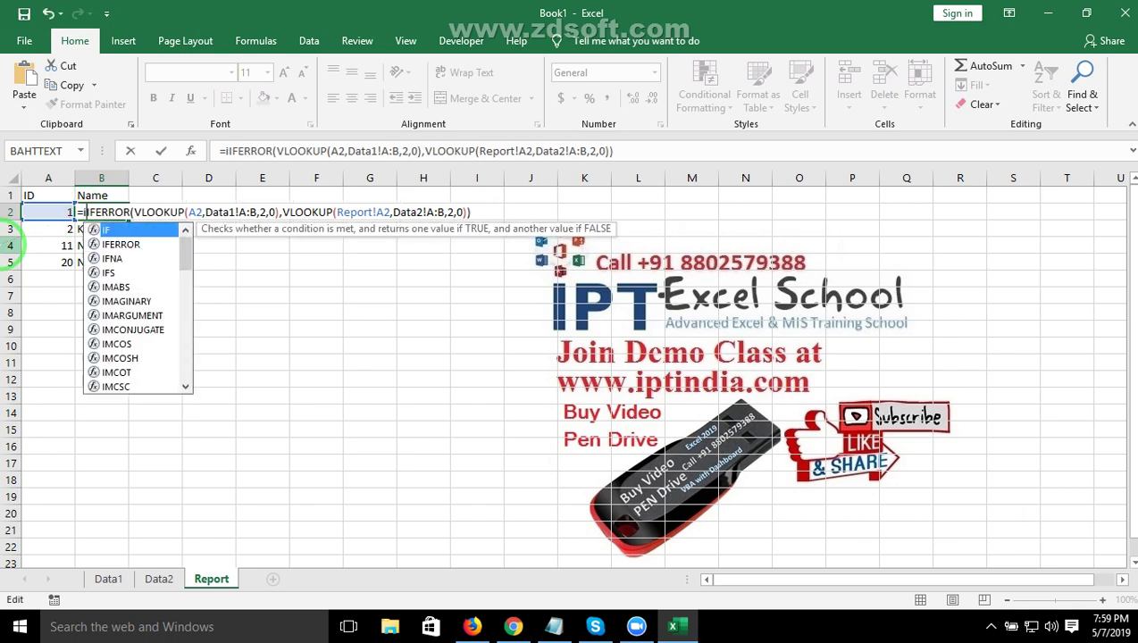
text(F)
key(Down)
key(Tab)
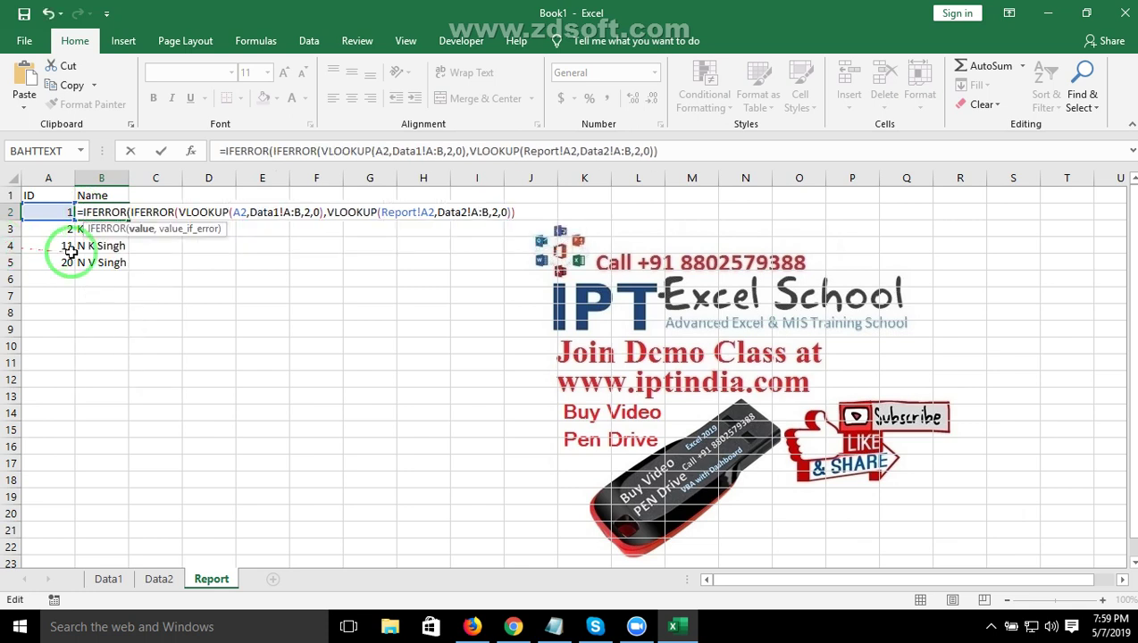
click(527, 214)
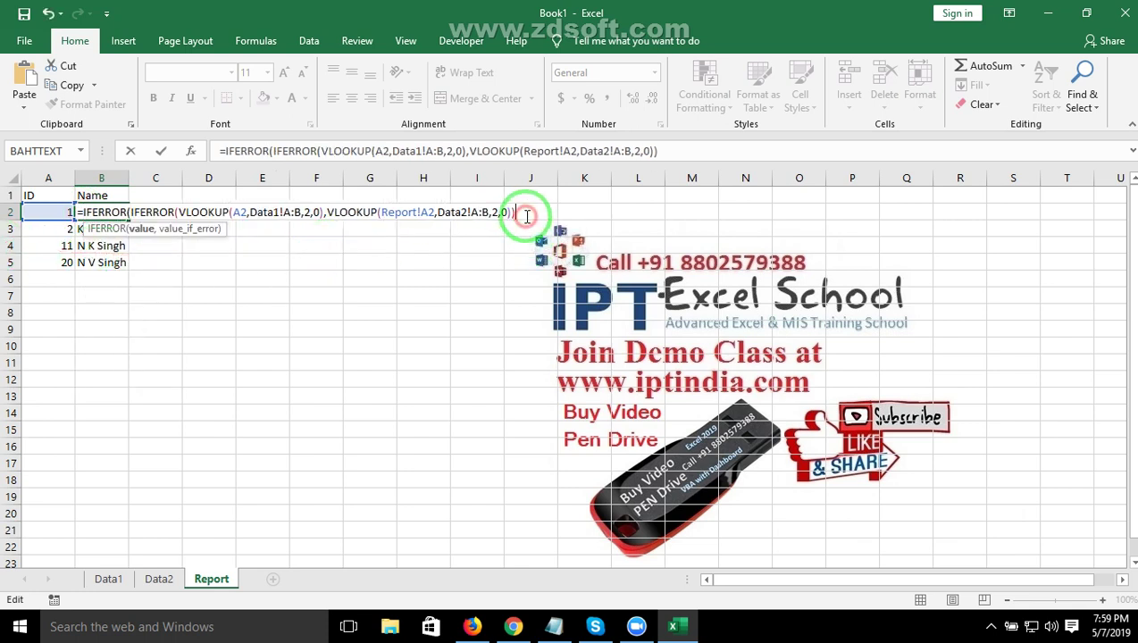
text(,VL)
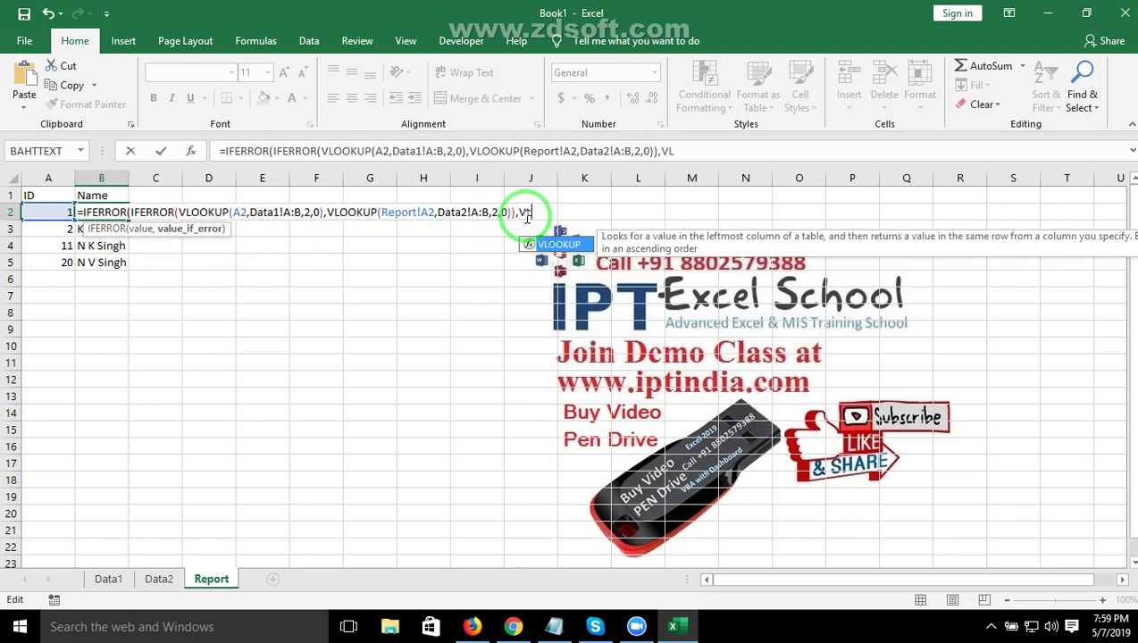
key(Tab)
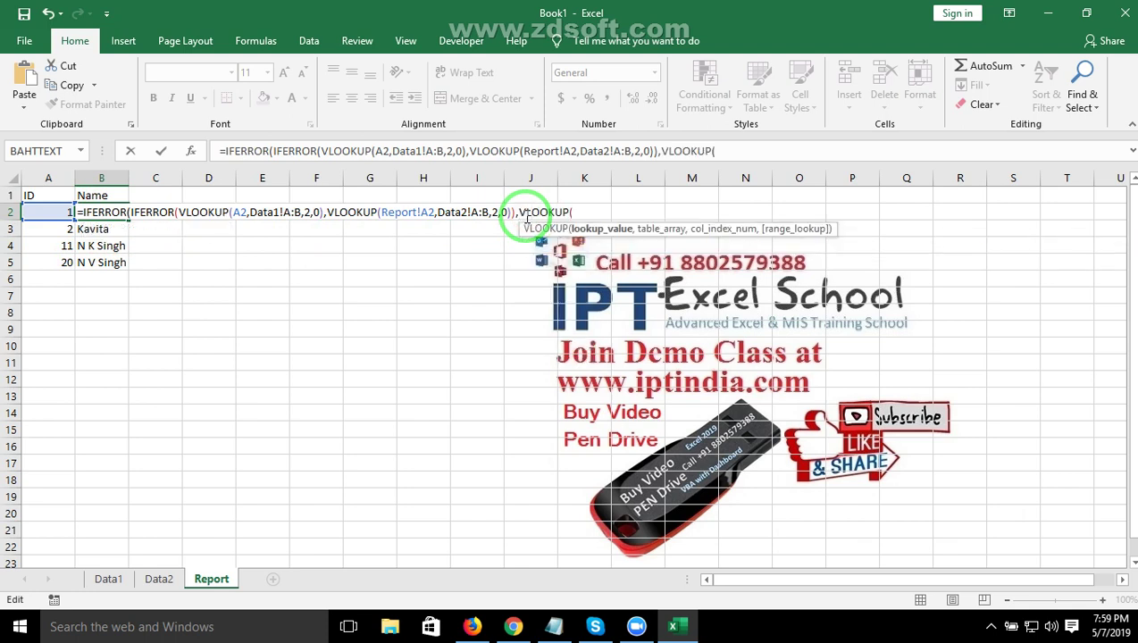
click(59, 212)
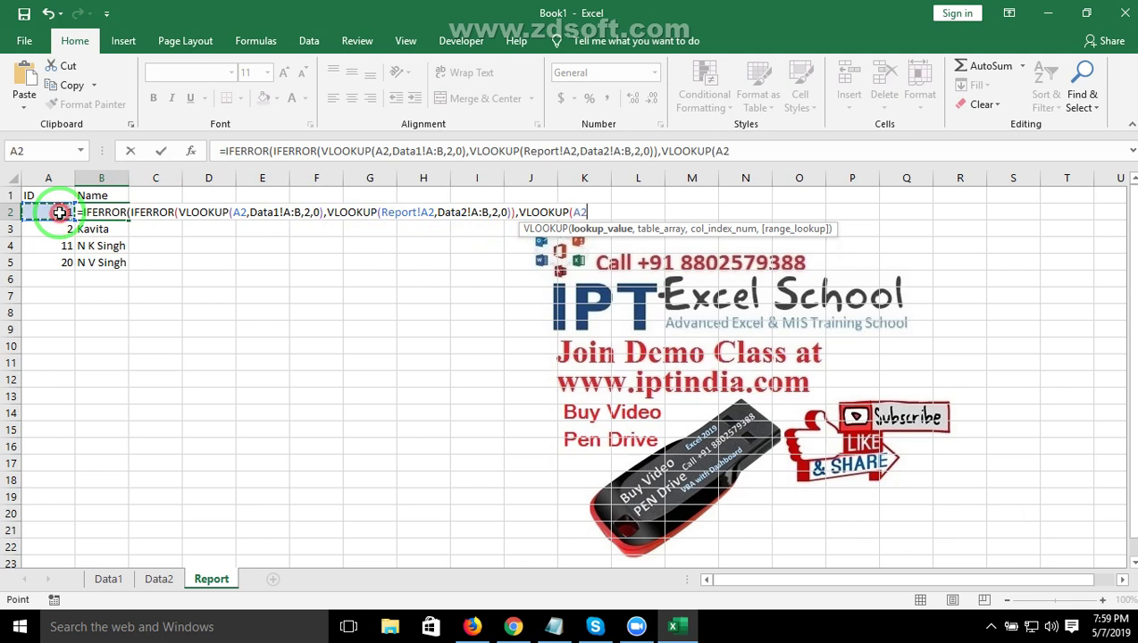
text(,da)
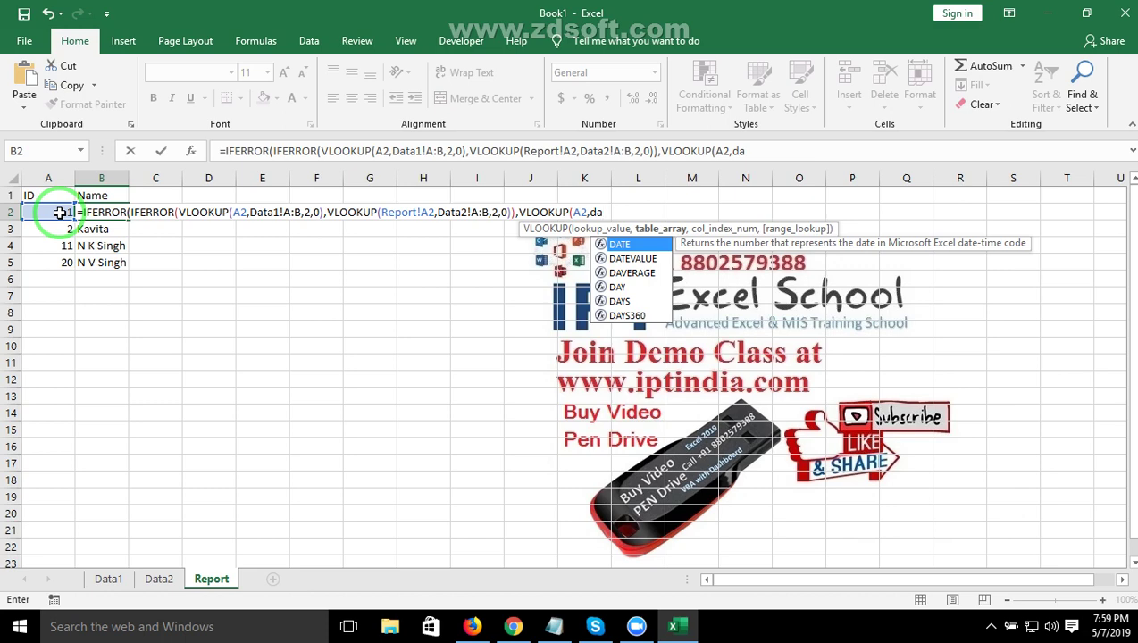
key(Escape)
key(Escape)
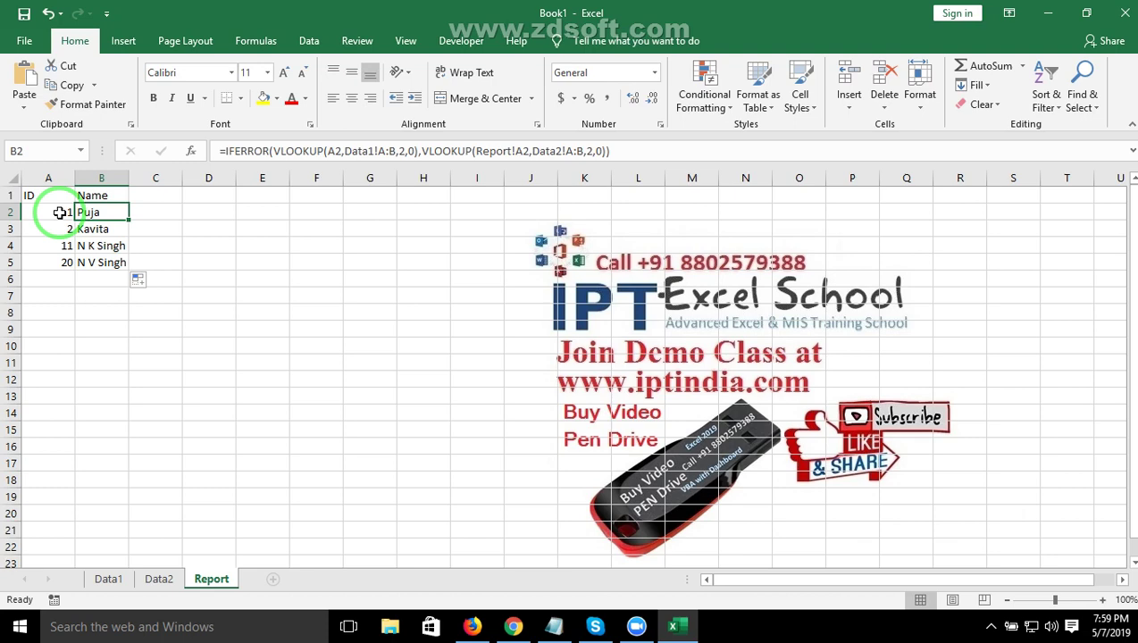
Hide the Excel window with Win+D so the desktop shows
key(super+d)
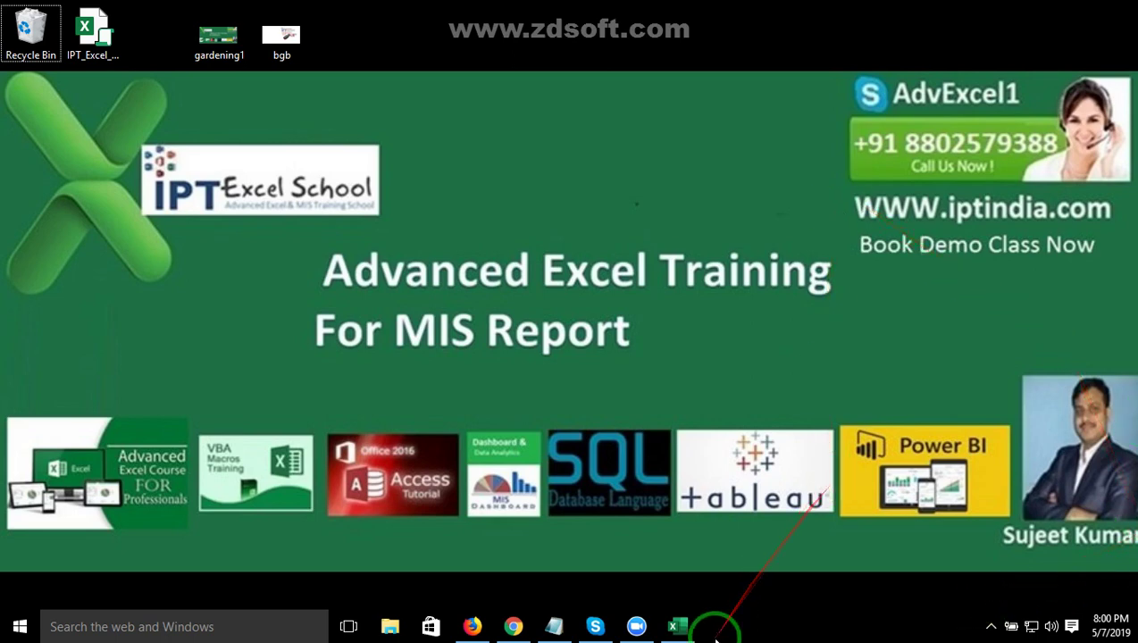
Expand the hidden tray icons and bring up the ZD Soft recorder toolbar
mouse_move(489, 636)
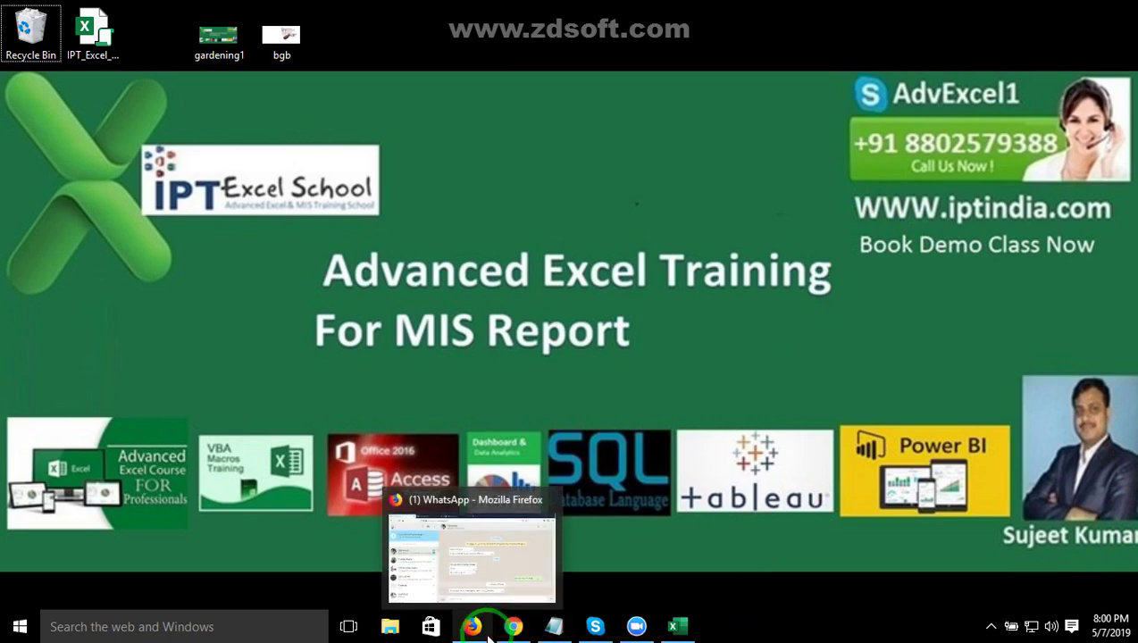
click(990, 627)
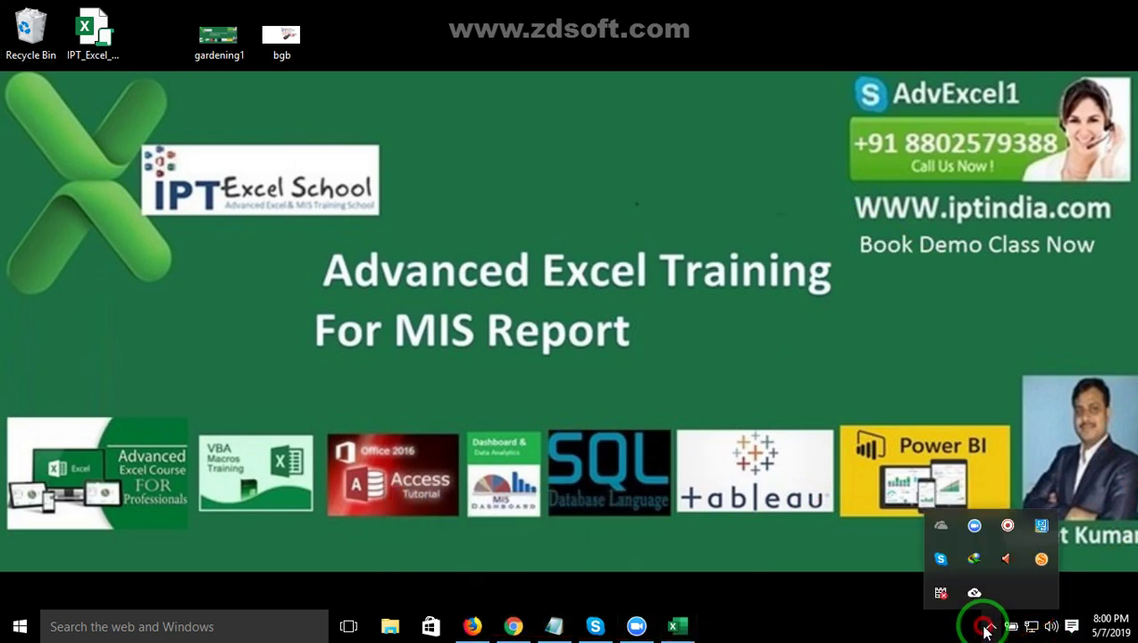
click(1009, 527)
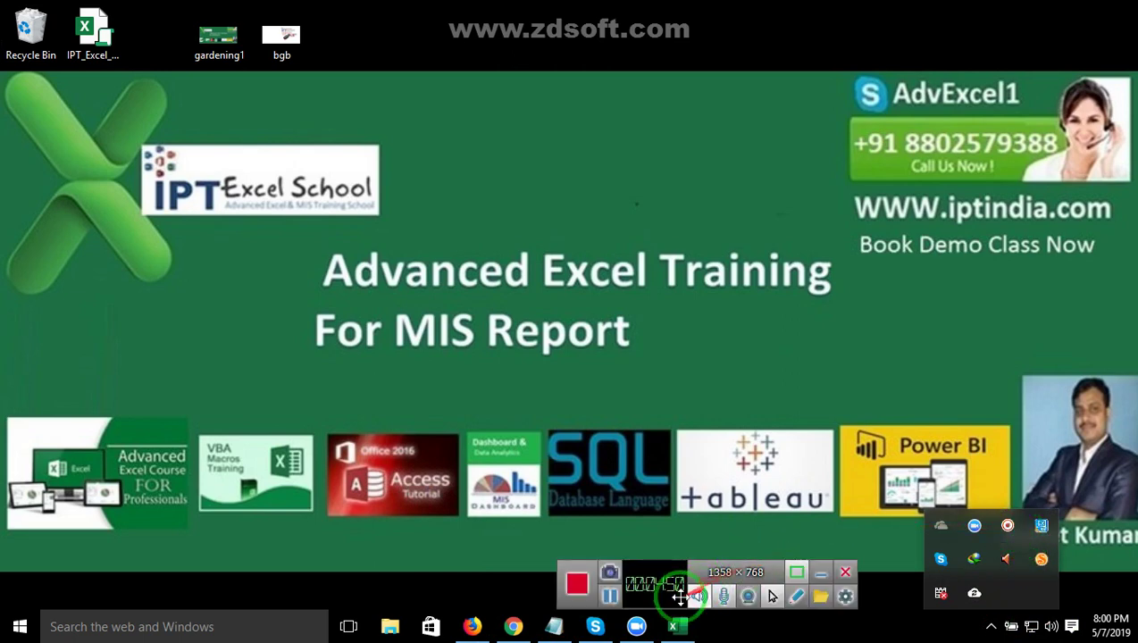